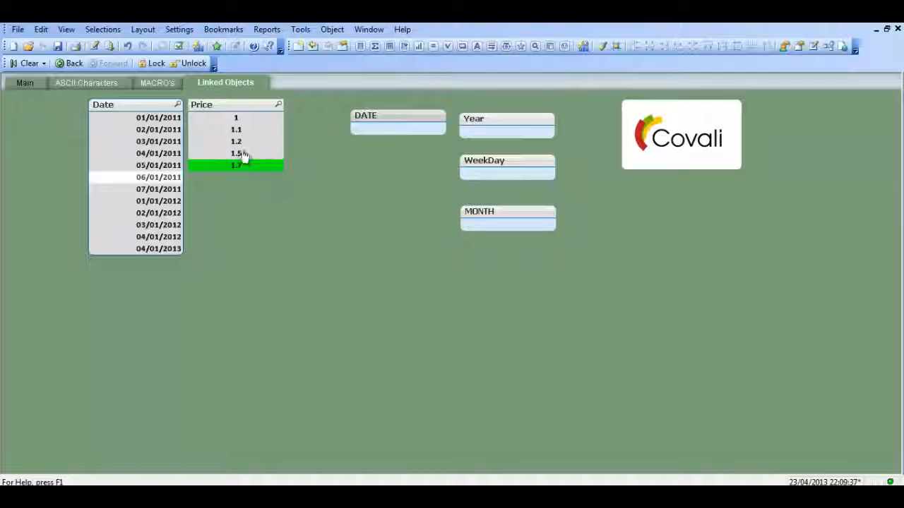
Clear the current selections, then select price 1.7 and date 06/01/2011.
{"action": "left_click", "coordinate": [24, 63]}
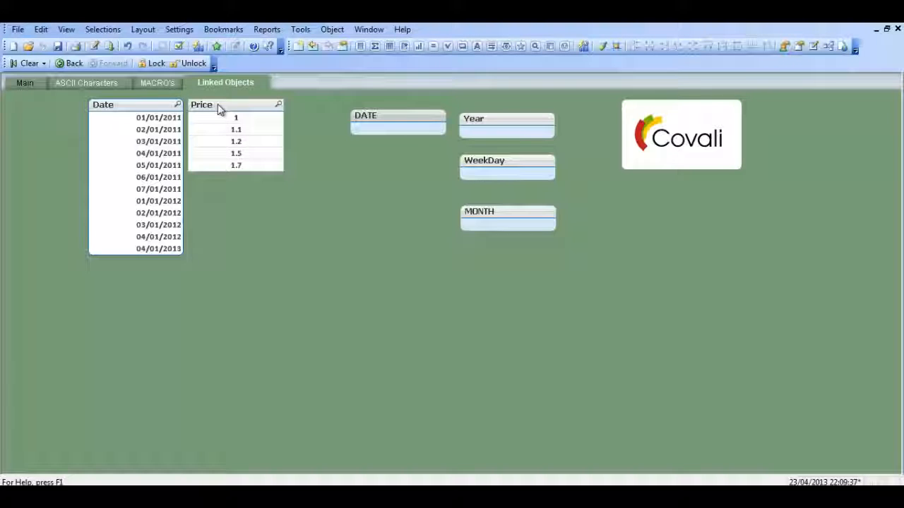
{"action": "left_click", "coordinate": [230, 168]}
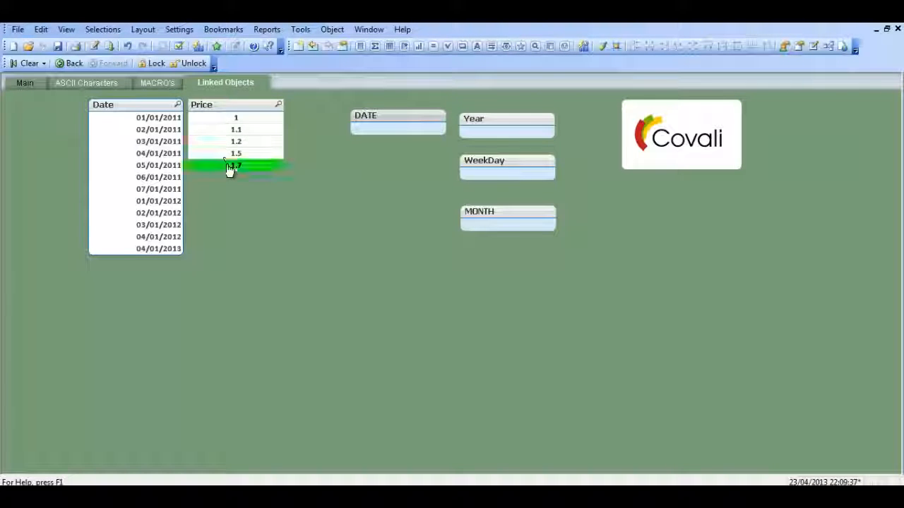
{"action": "left_click", "coordinate": [161, 178]}
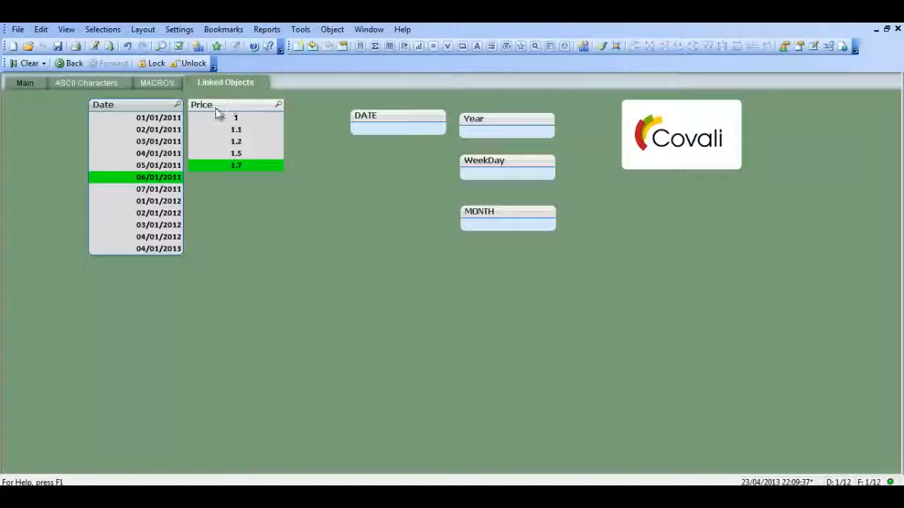
Begin the DATE text object's expression with =DATE(FirstSortedValue.
{"action": "right_click", "coordinate": [383, 118]}
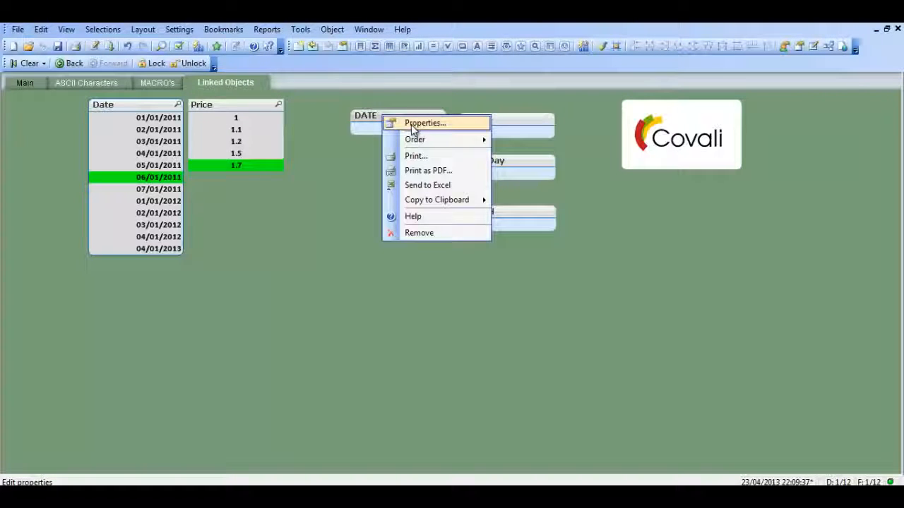
{"action": "left_click", "coordinate": [411, 124]}
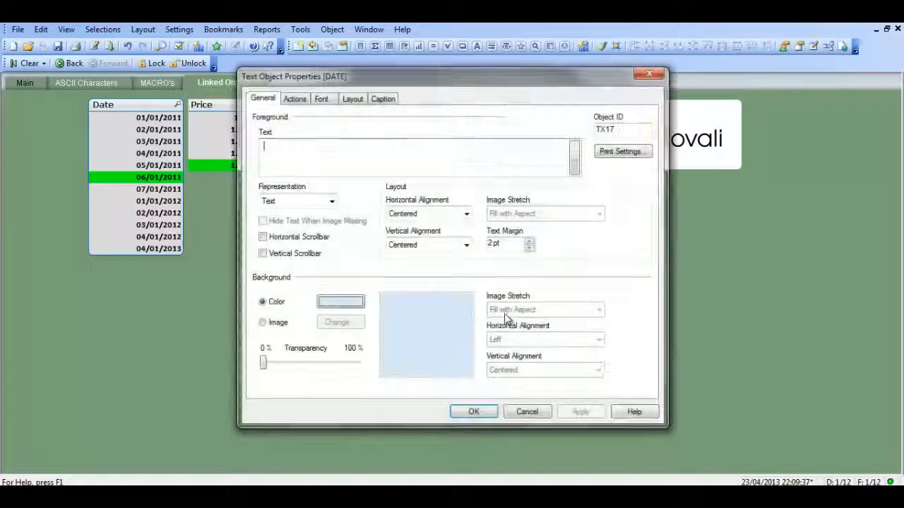
{"action": "type", "text": "="}
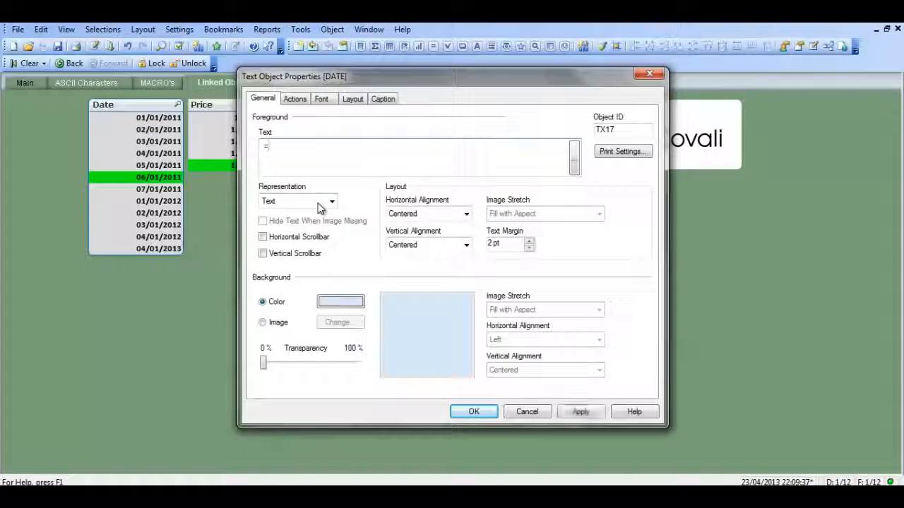
{"action": "type", "text": "da"}
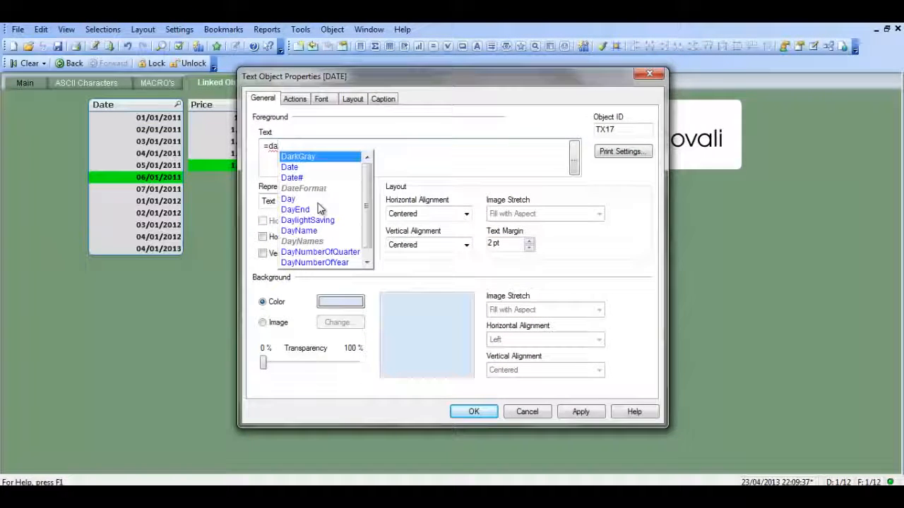
{"action": "key", "text": "BackSpace"}
{"action": "key", "text": "BackSpace"}
{"action": "type", "text": "DATE"}
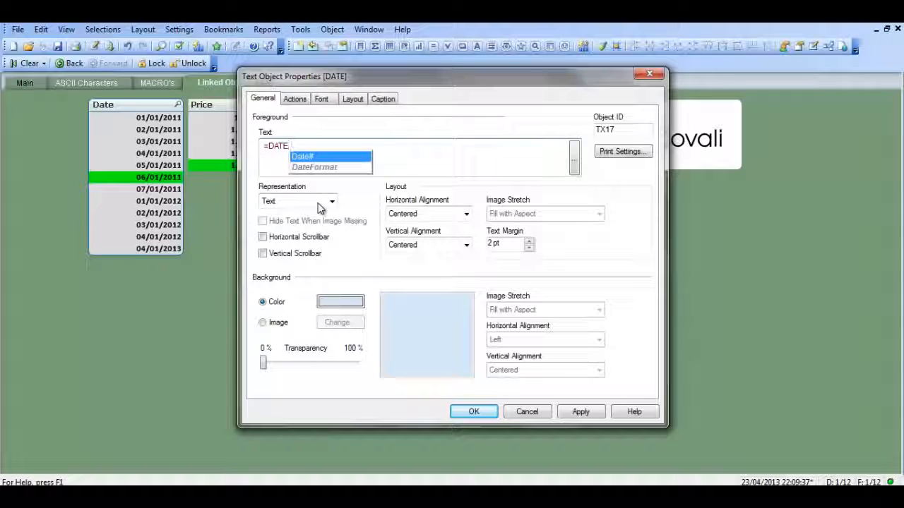
{"action": "type", "text": "(FIRST"}
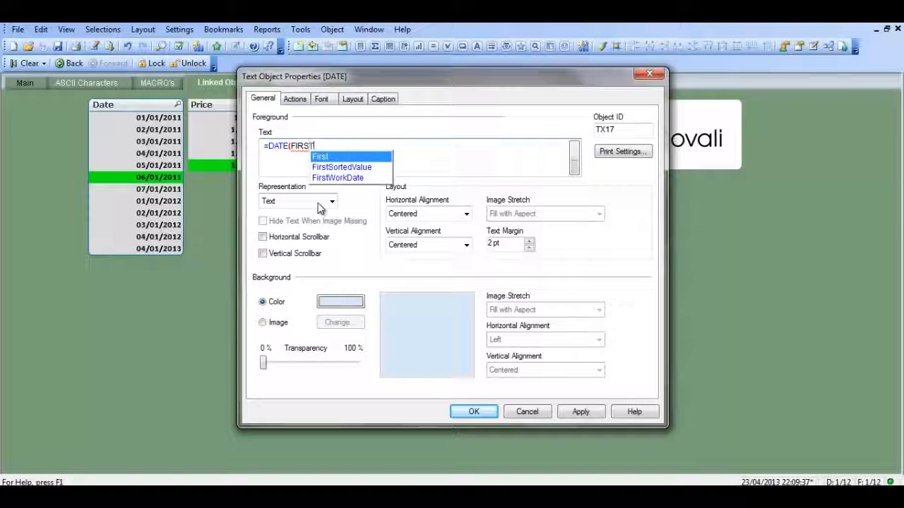
{"action": "key", "text": "Return"}
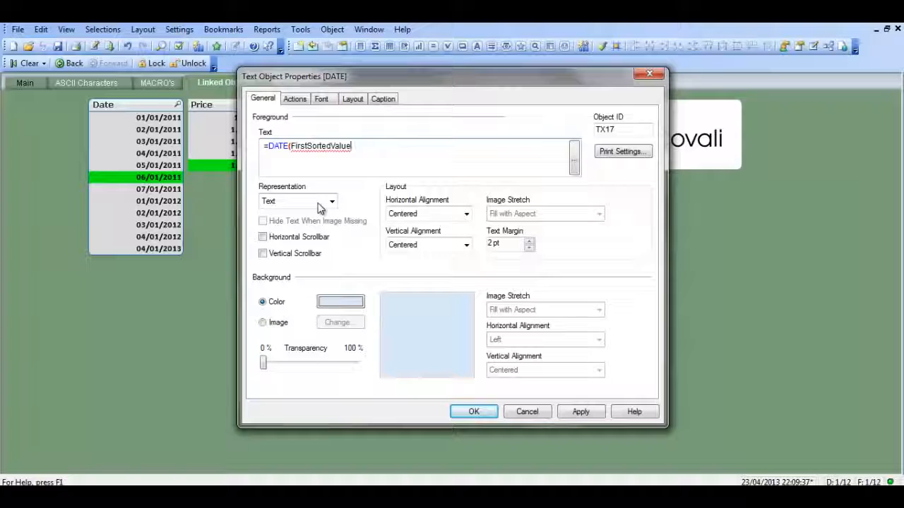
Complete the DATE object's expression as =DATE(FirstSortedValue(Date,-Price)) and apply it.
{"action": "type", "text": "("}
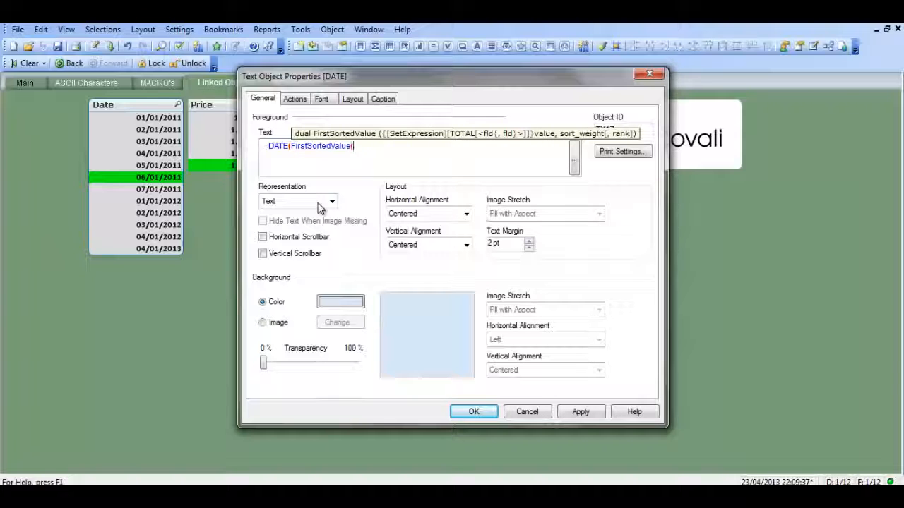
{"action": "type", "text": "dA"}
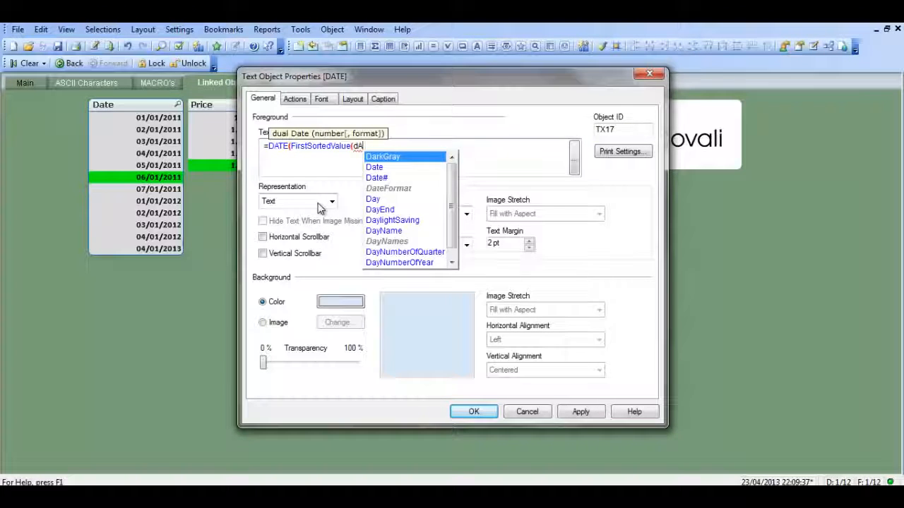
{"action": "key", "text": "BackSpace"}
{"action": "key", "text": "BackSpace"}
{"action": "type", "text": "Date"}
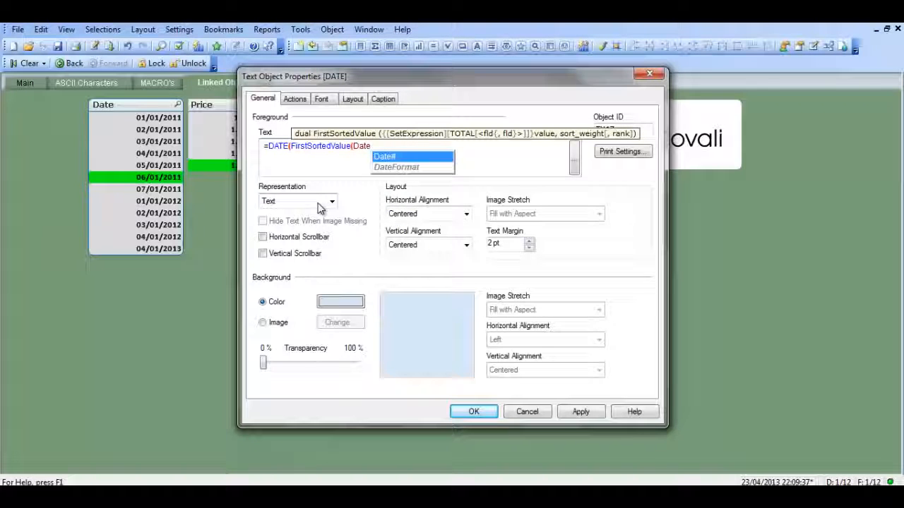
{"action": "type", "text": ","}
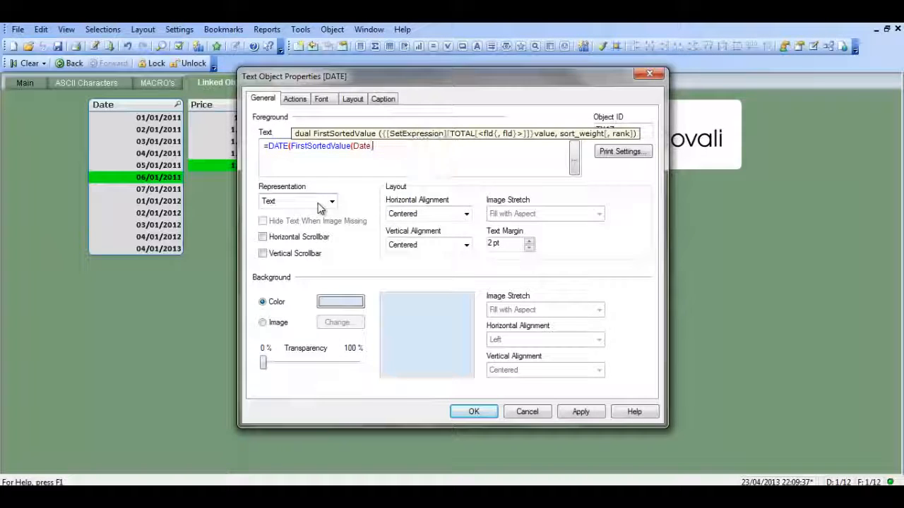
{"action": "type", "text": "-"}
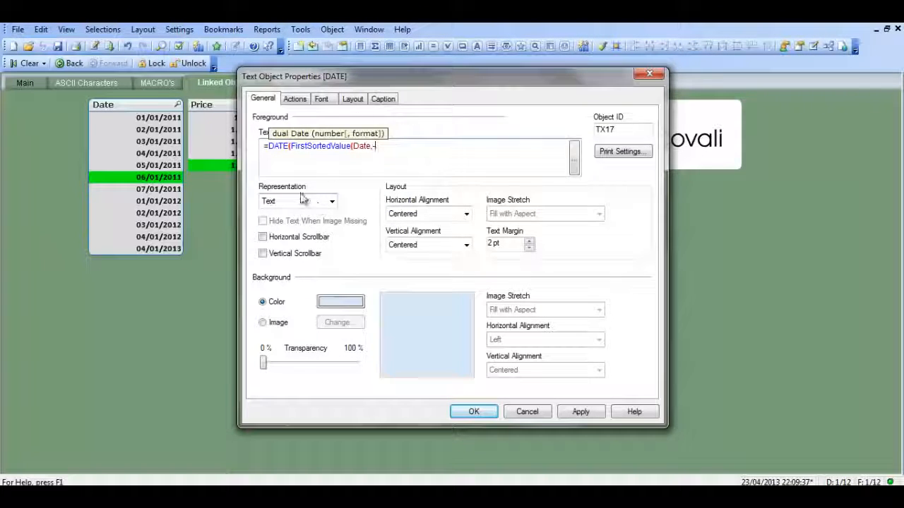
{"action": "left_click_drag", "start_coordinate": [336, 74], "coordinate": [432, 72]}
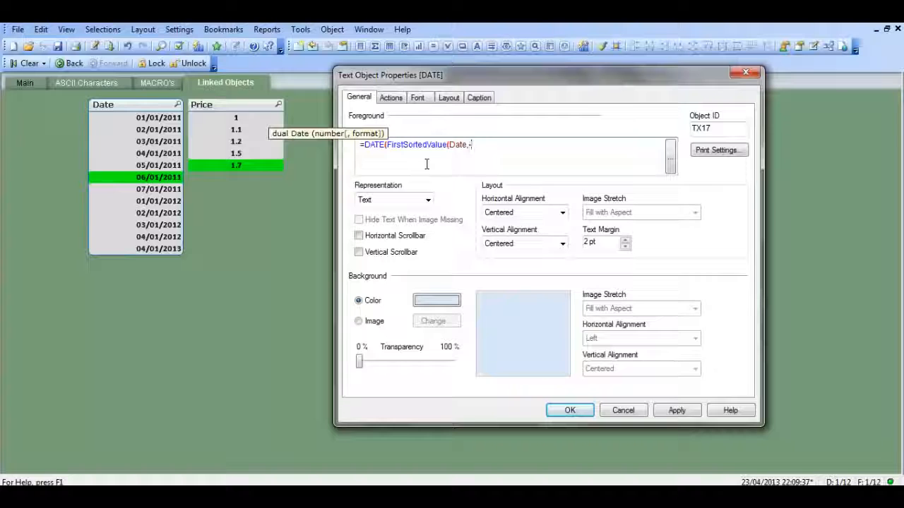
{"action": "type", "text": "Price"}
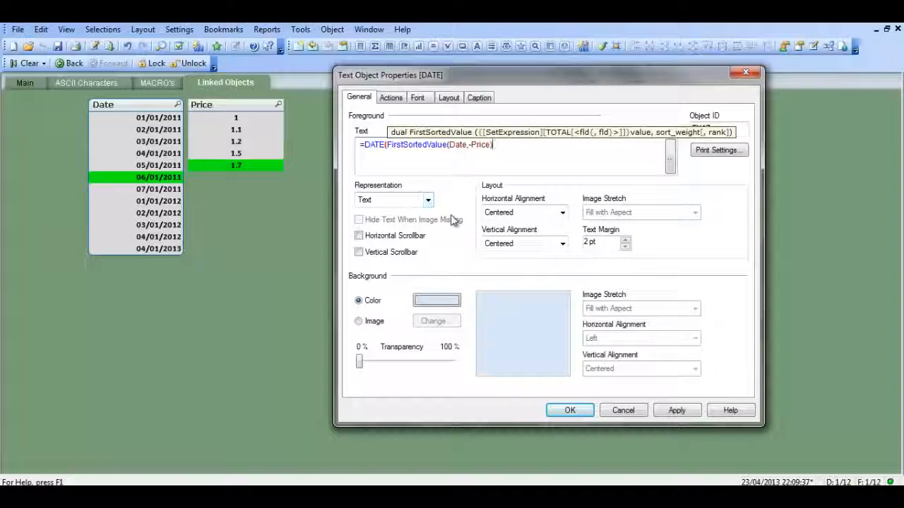
{"action": "type", "text": ")"}
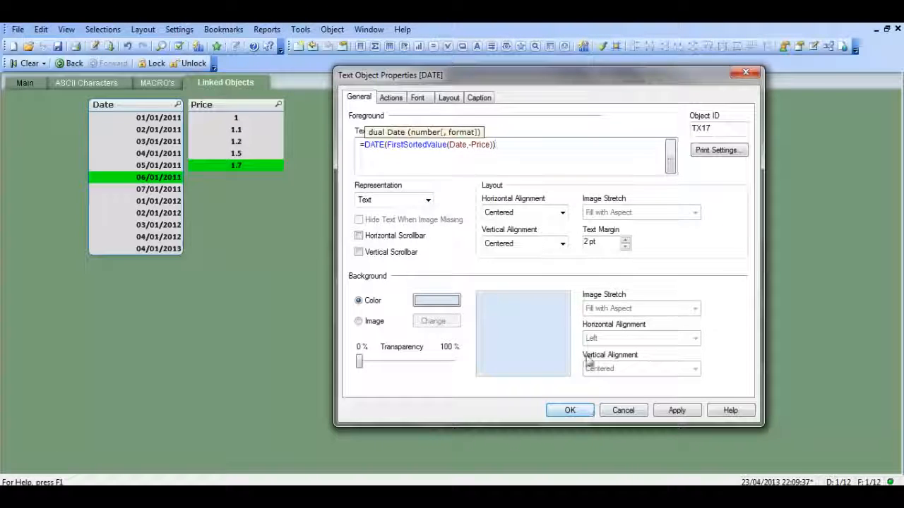
{"action": "left_click_drag", "start_coordinate": [547, 78], "coordinate": [721, 80]}
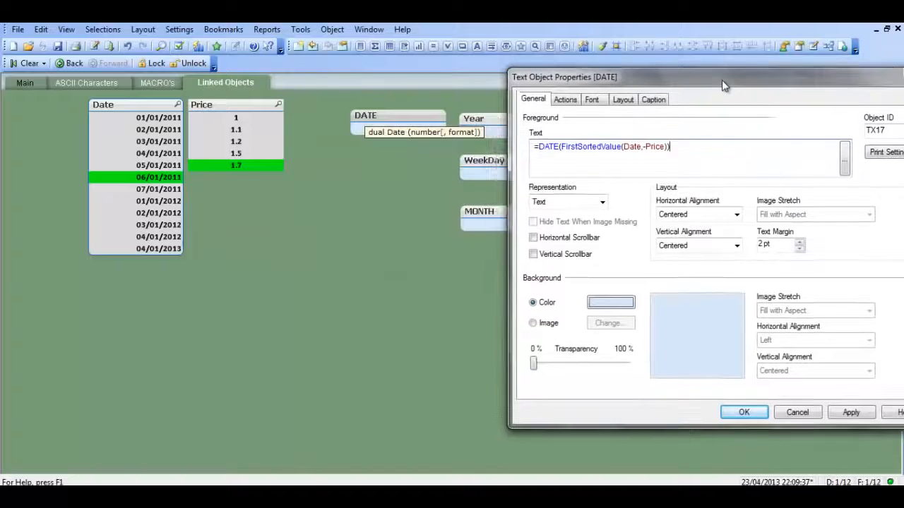
{"action": "left_click", "coordinate": [851, 412]}
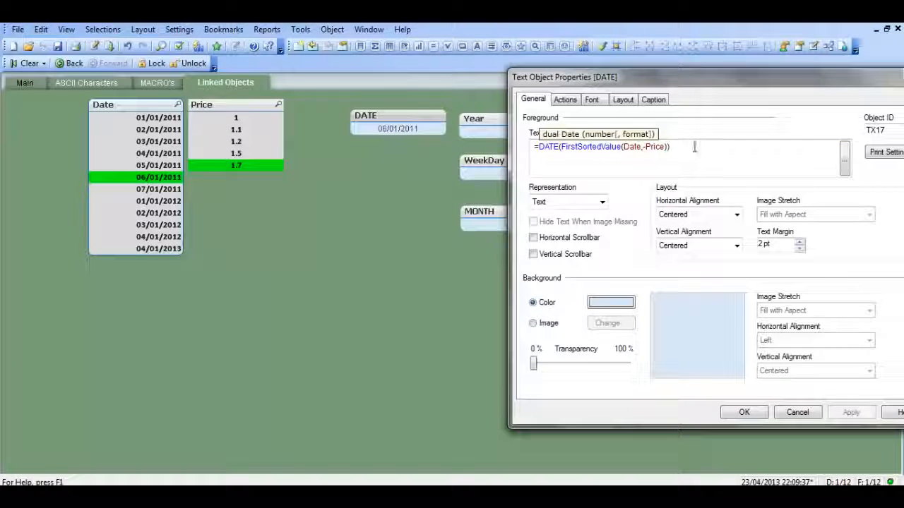
Rewrite the function name in the DATE object's expression in capitals as FIRSTSORTEDVALUE.
{"action": "double_click", "coordinate": [590, 146]}
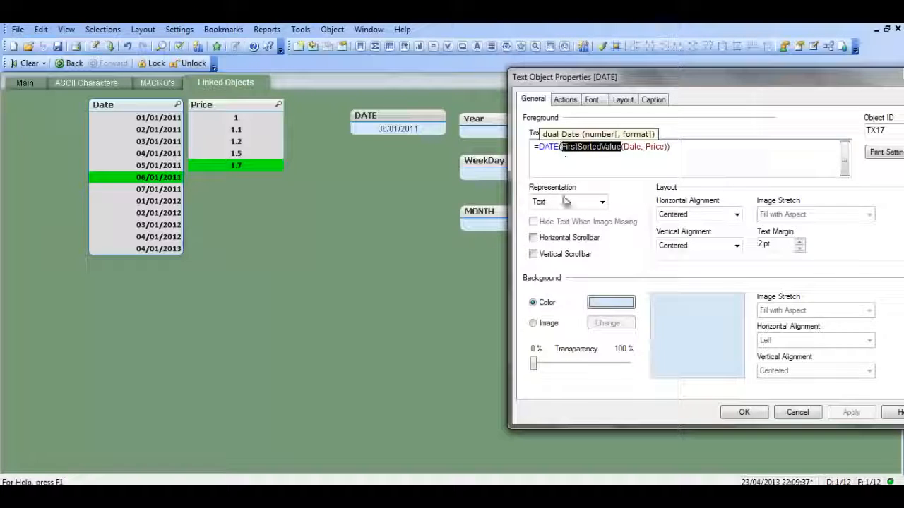
{"action": "key", "text": "BackSpace"}
{"action": "key", "text": "Escape"}
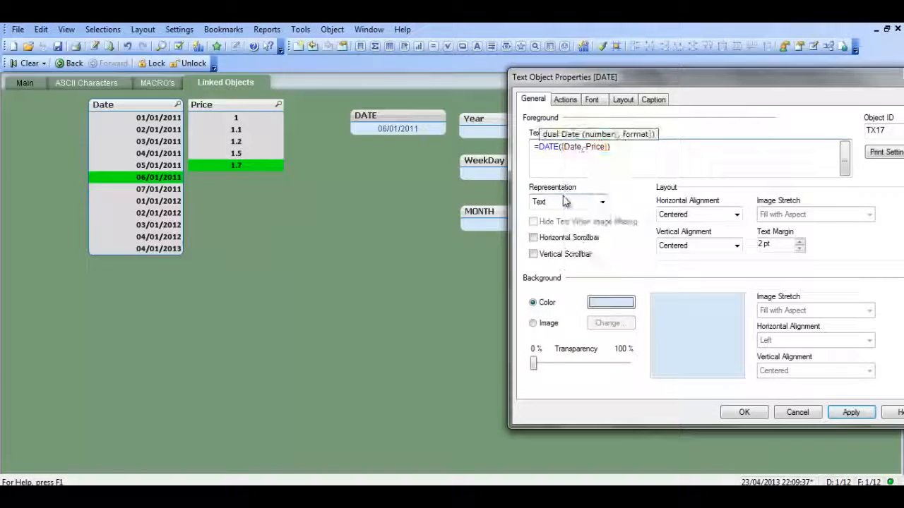
{"action": "type", "text": "FIRST"}
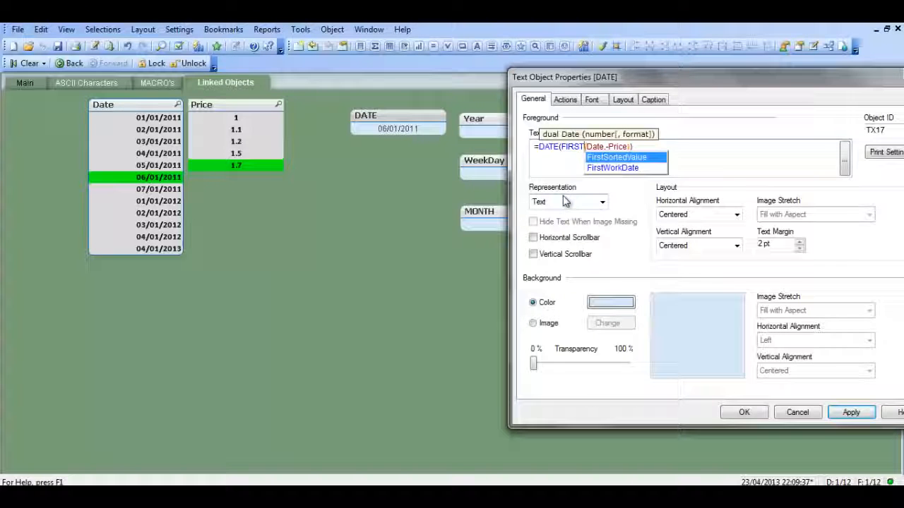
{"action": "type", "text": "SORTE"}
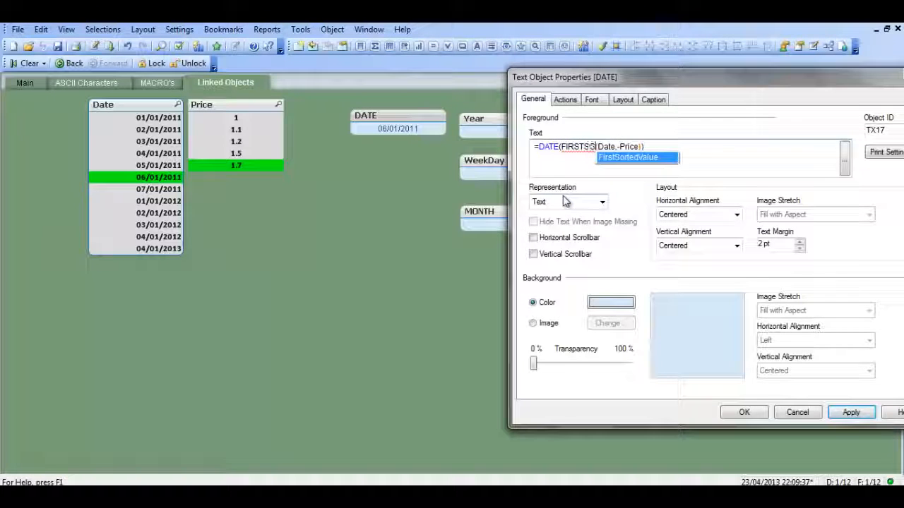
{"action": "type", "text": "DVALUE("}
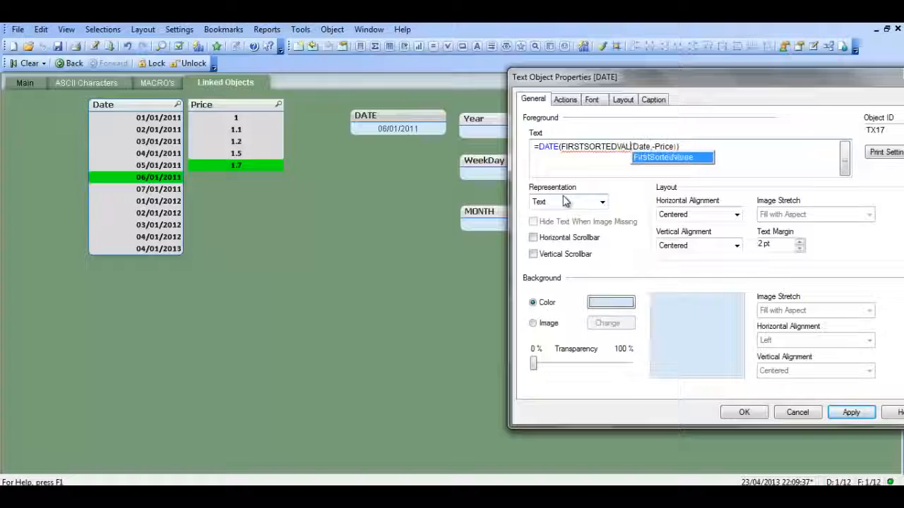
{"action": "left_click", "coordinate": [717, 156]}
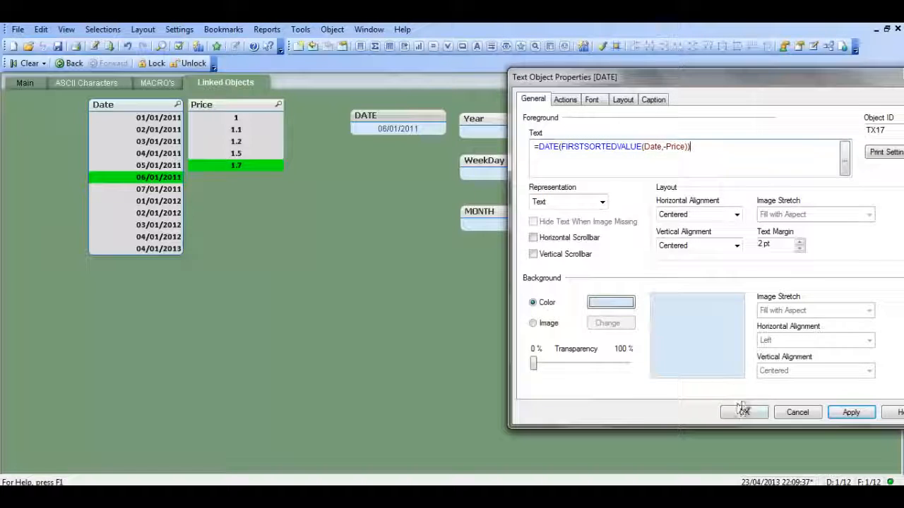
Copy the full DATE object expression, save that object, and paste the expression into the Year text object's text.
{"action": "left_click_drag", "start_coordinate": [704, 150], "coordinate": [488, 137]}
{"action": "key", "text": "ctrl+c"}
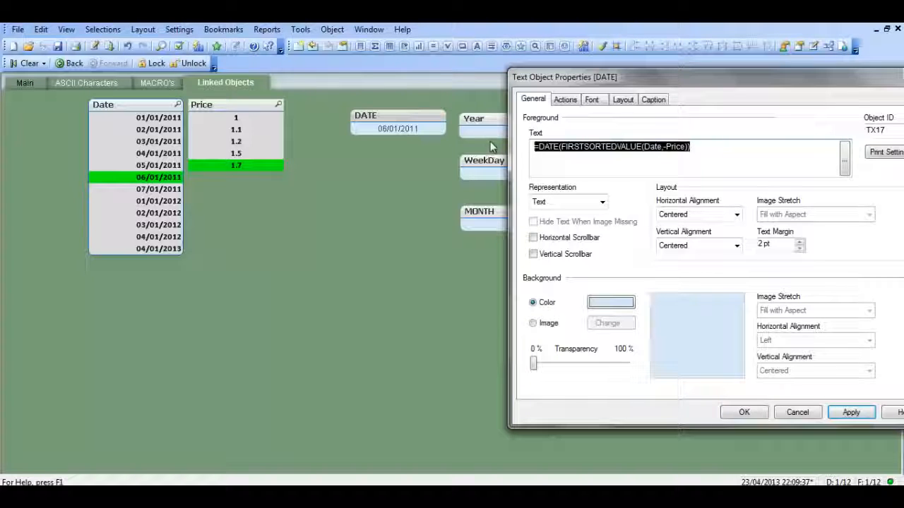
{"action": "left_click", "coordinate": [745, 412]}
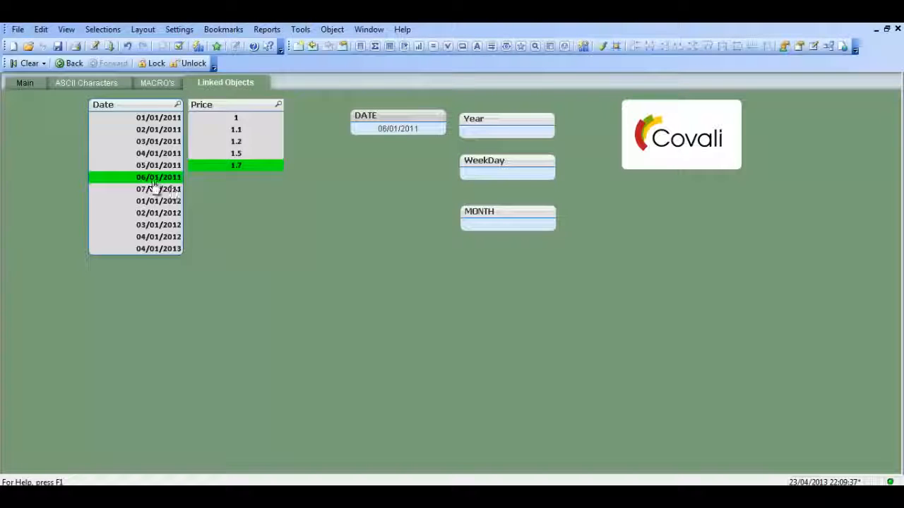
{"action": "right_click", "coordinate": [496, 118]}
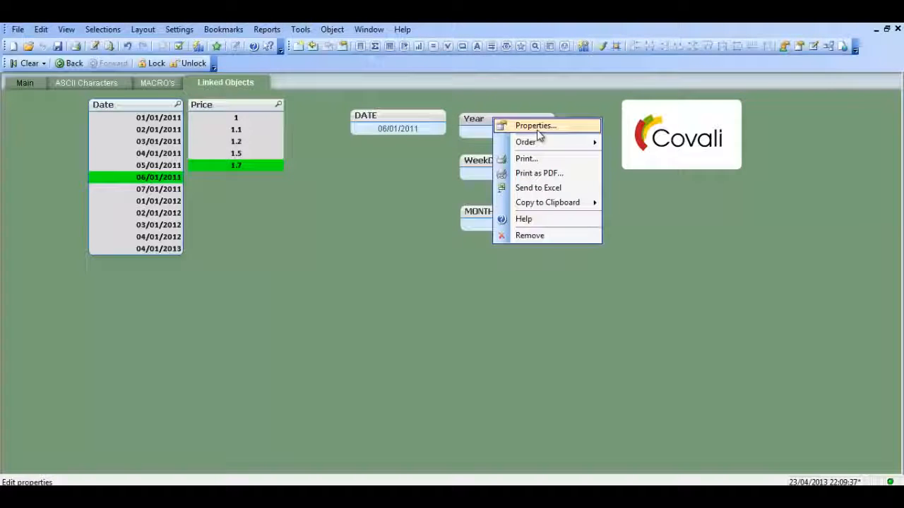
{"action": "left_click", "coordinate": [538, 126]}
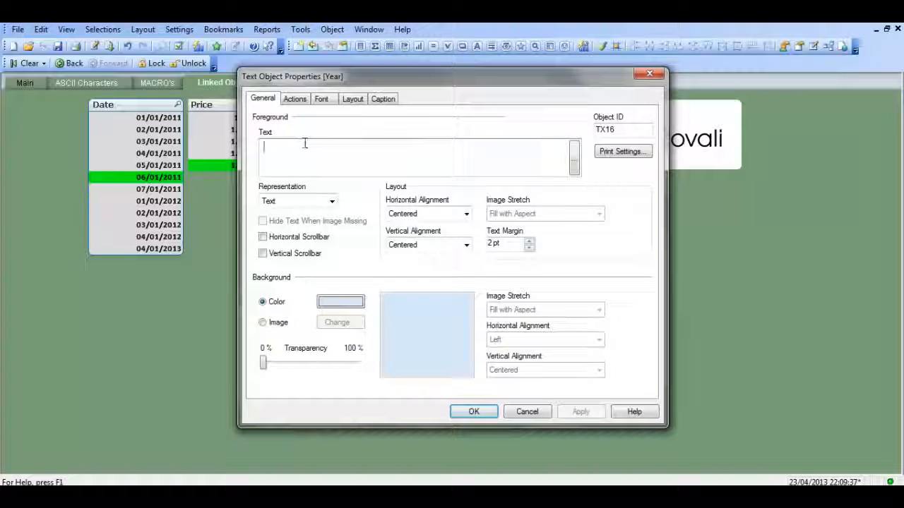
{"action": "left_click", "coordinate": [303, 145]}
{"action": "key", "text": "ctrl+v"}
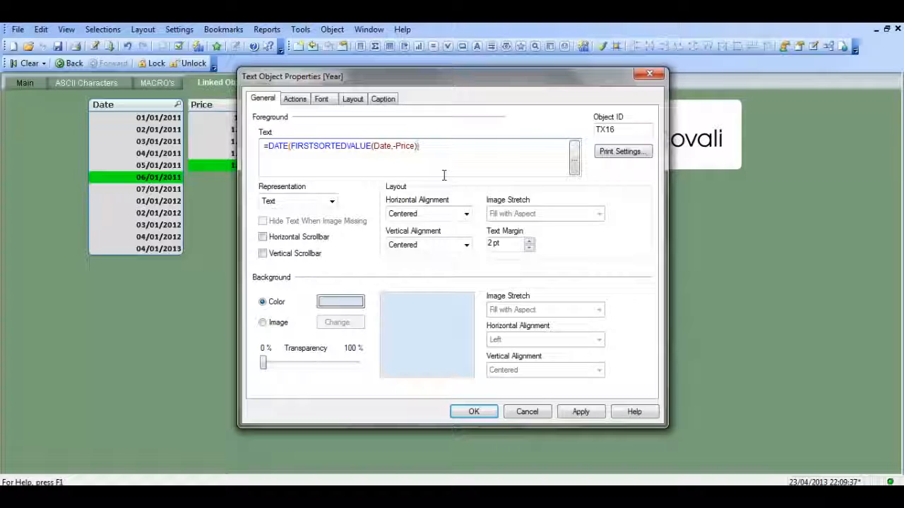
Add the format argument 'YYYY' to the DATE function in the Year object's expression and apply it.
{"action": "type", "text": "''"}
{"action": "type", "text": "YYYY"}
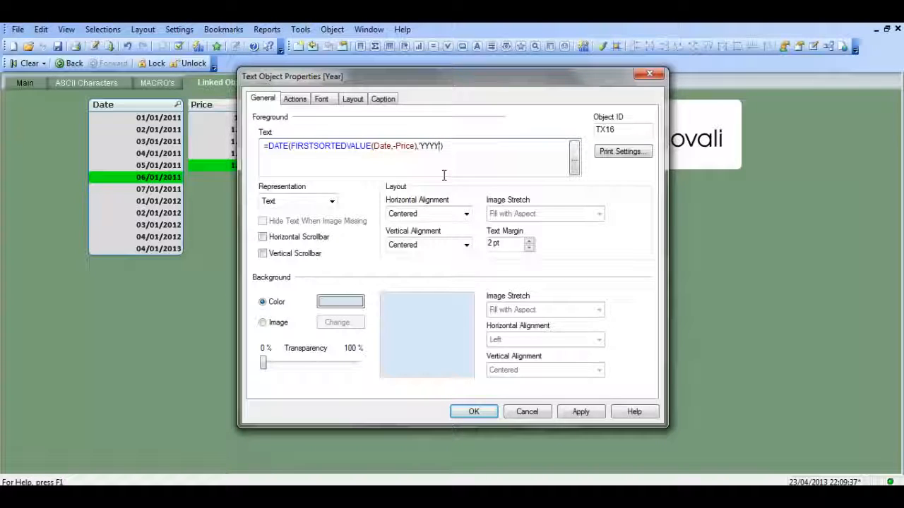
{"action": "left_click_drag", "start_coordinate": [478, 83], "coordinate": [203, 79]}
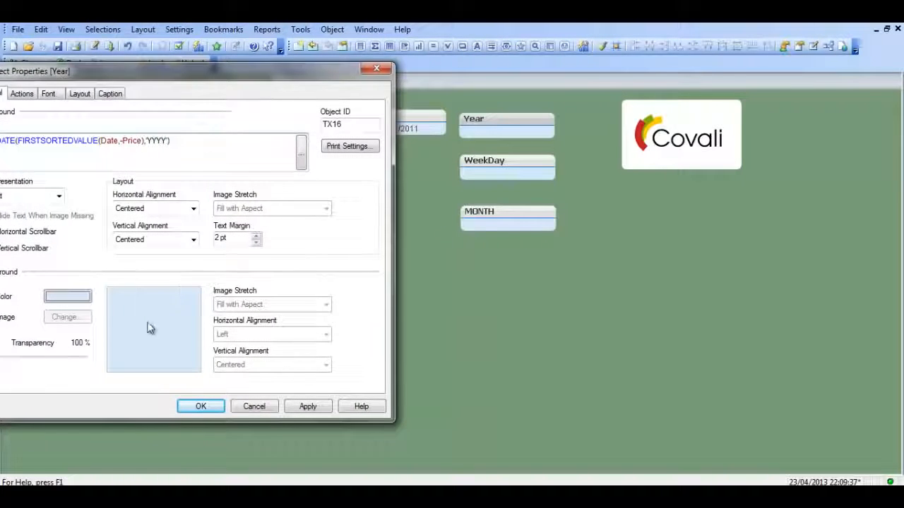
{"action": "left_click", "coordinate": [299, 410]}
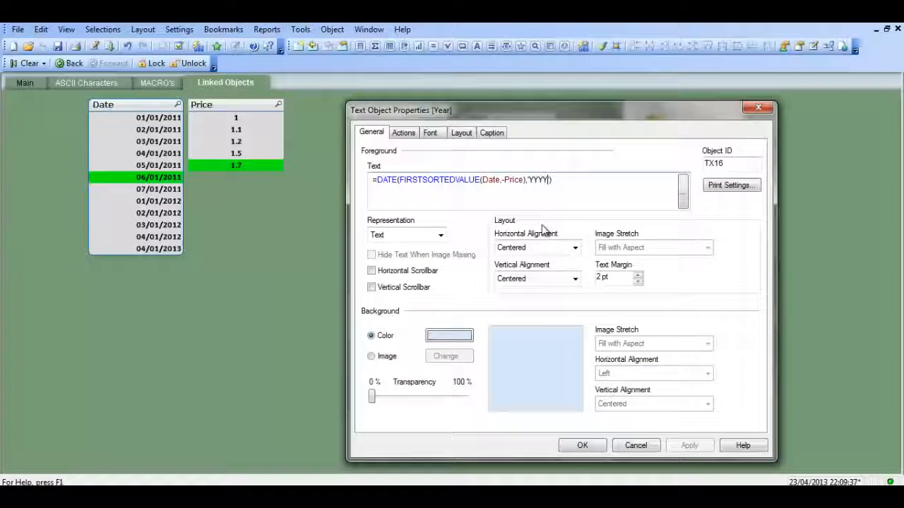
Remove the 'YYYY' format argument from the Year object's expression.
{"action": "key", "text": "BackSpace"}
{"action": "key", "text": "BackSpace"}
{"action": "key", "text": "BackSpace"}
{"action": "key", "text": "BackSpace"}
{"action": "key", "text": "BackSpace"}
{"action": "key", "text": "BackSpace"}
{"action": "key", "text": "BackSpace"}
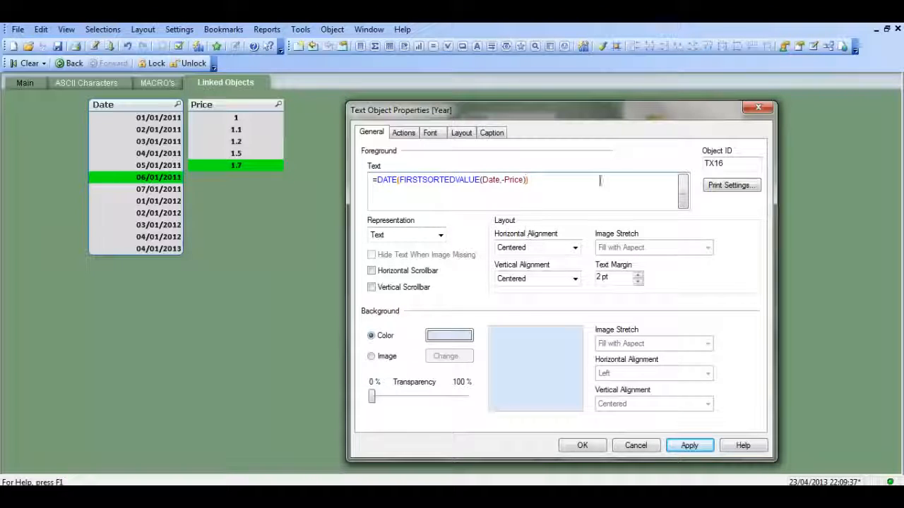
Replace the DATE function with YEAR in the Year text object's expression, and apply and save the object's properties.
{"action": "left_click", "coordinate": [684, 195]}
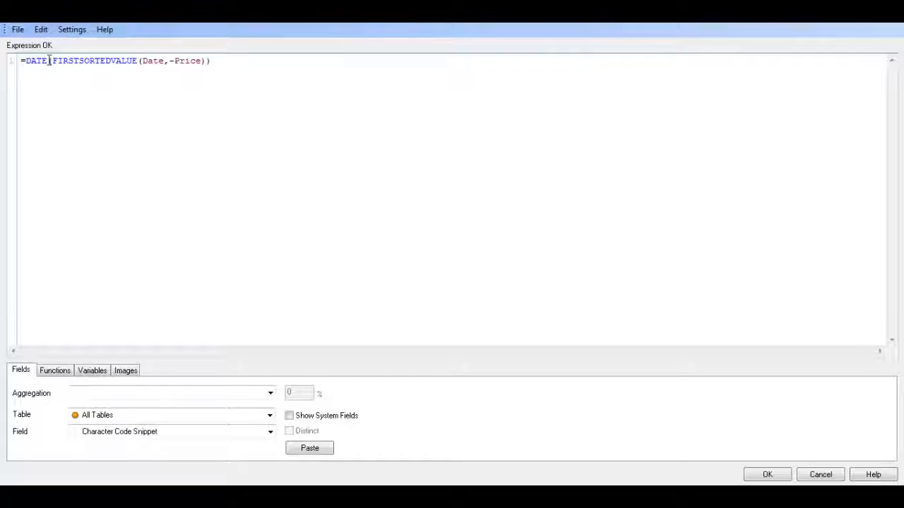
{"action": "left_click_drag", "start_coordinate": [49, 61], "coordinate": [29, 61]}
{"action": "type", "text": "YEAR"}
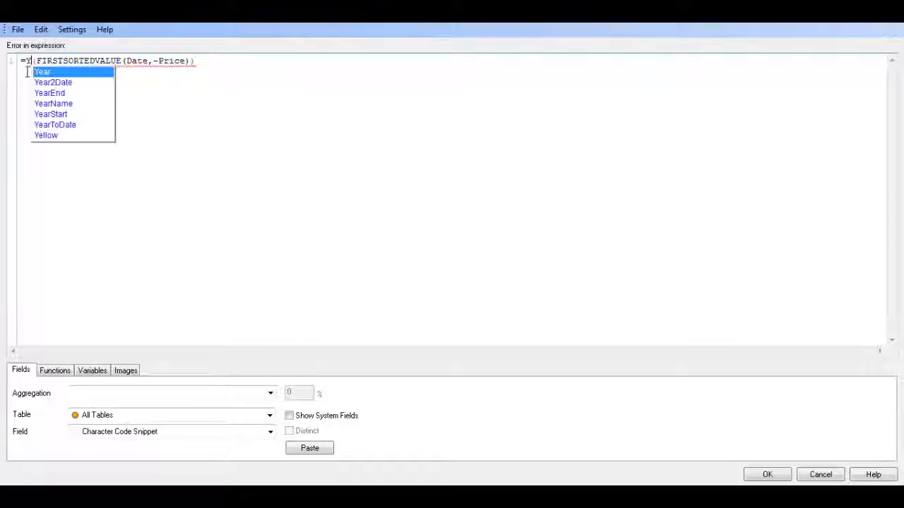
{"action": "left_click", "coordinate": [212, 64]}
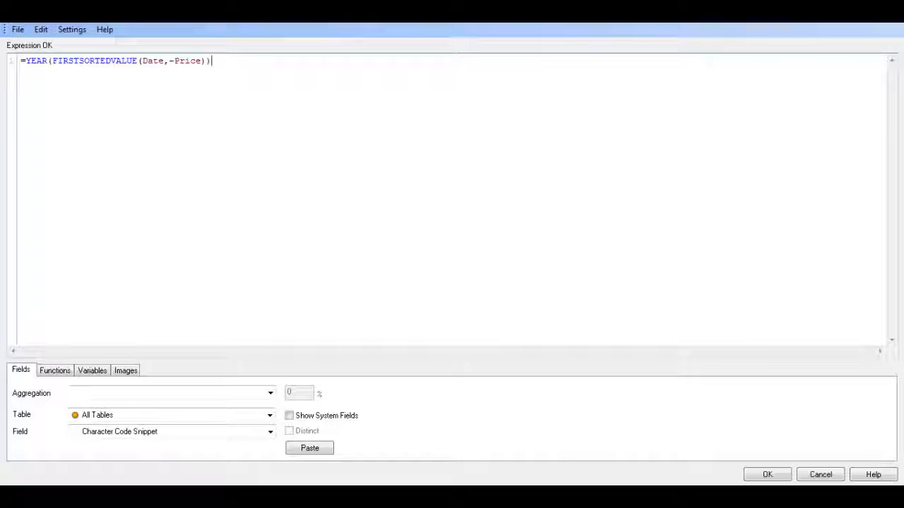
{"action": "left_click", "coordinate": [762, 475]}
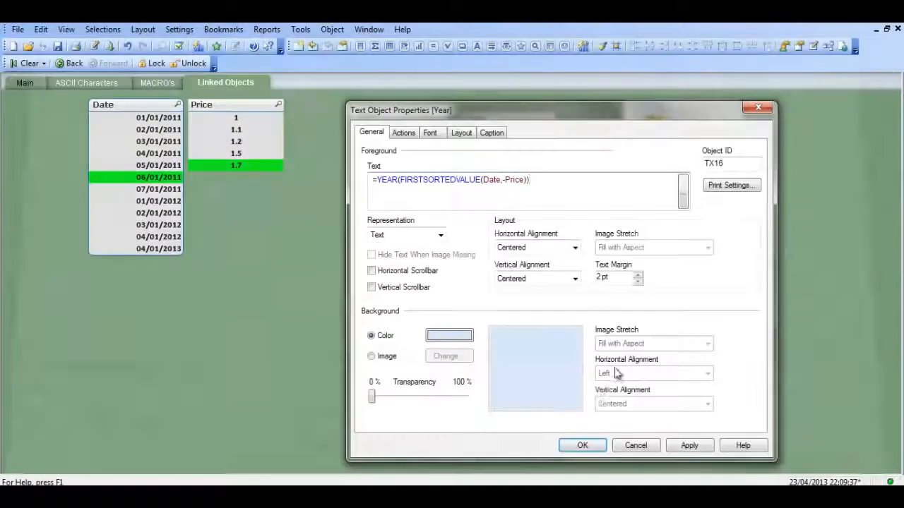
{"action": "left_click_drag", "start_coordinate": [574, 115], "coordinate": [204, 75]}
{"action": "left_click", "coordinate": [323, 404]}
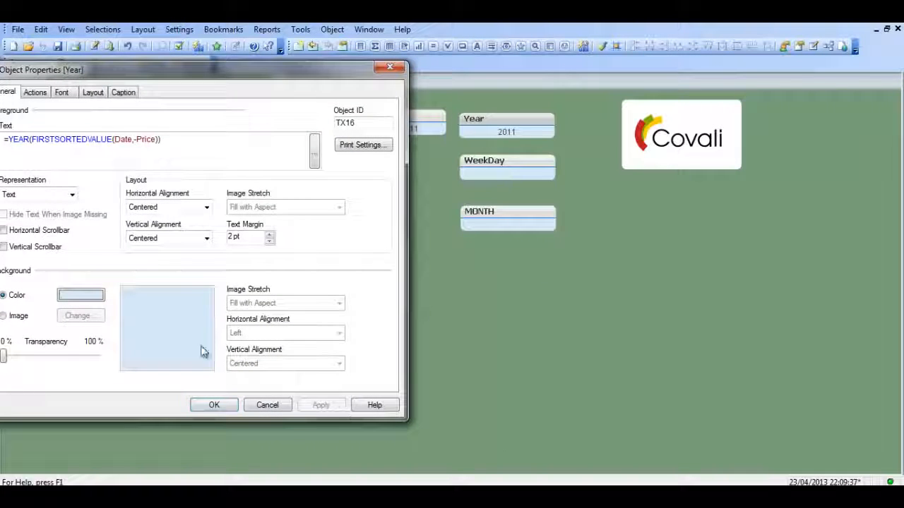
{"action": "left_click", "coordinate": [216, 404]}
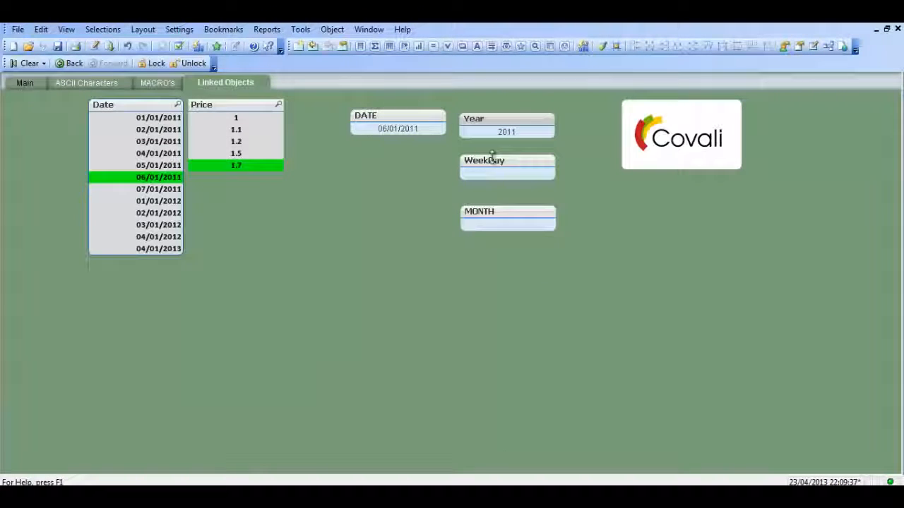
Enter the expression =WEEKDAY(FIRSTSORTEDVALUE(dATE,-pRICE)) as the WeekDay text object's text.
{"action": "right_click", "coordinate": [496, 162]}
{"action": "left_click", "coordinate": [541, 169]}
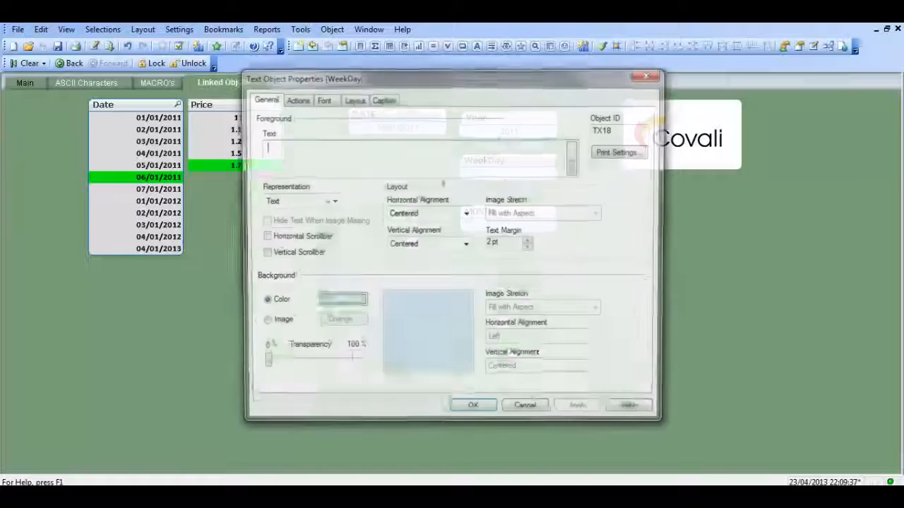
{"action": "left_click", "coordinate": [296, 153]}
{"action": "type", "text": "=WEEKDAY"}
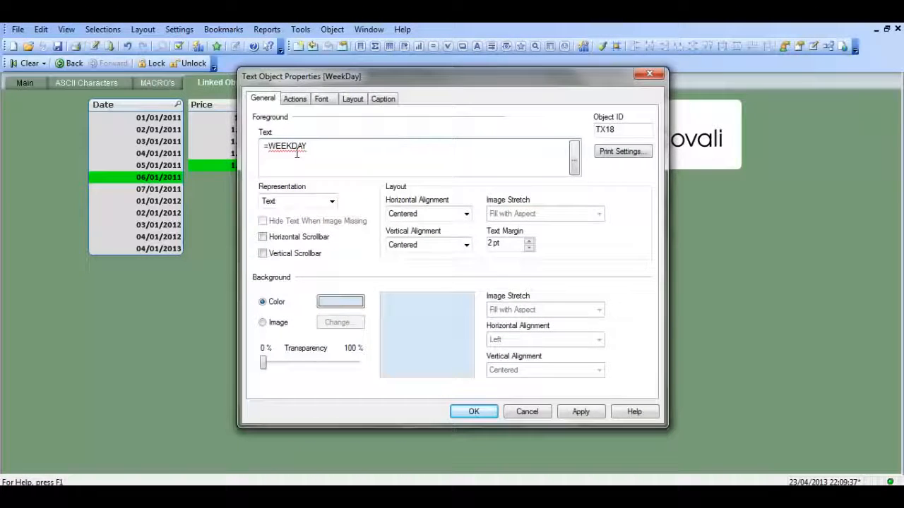
{"action": "type", "text": "(F"}
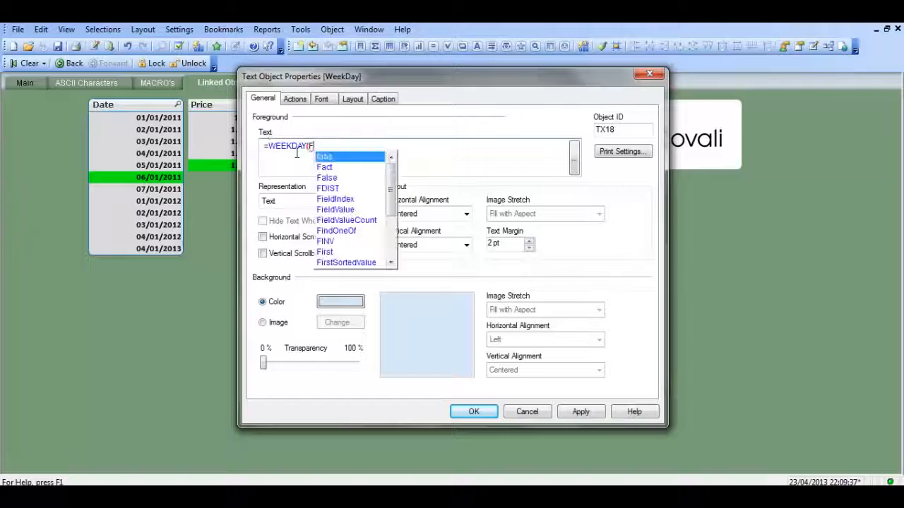
{"action": "type", "text": "IRSTS"}
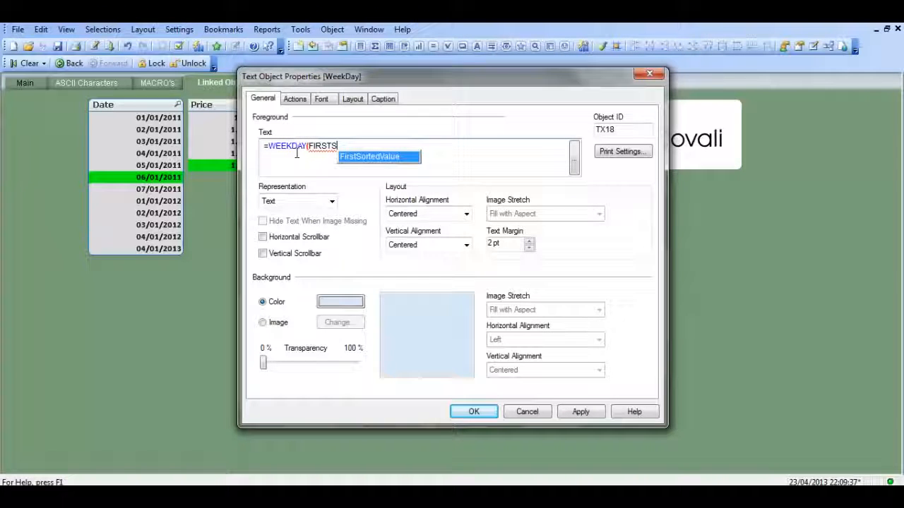
{"action": "type", "text": "ORTEDVALU"}
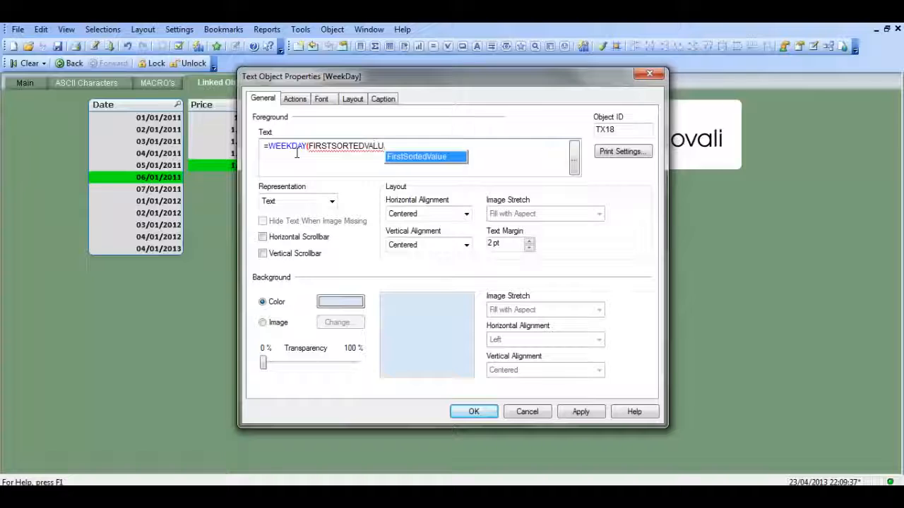
{"action": "type", "text": "E(dA"}
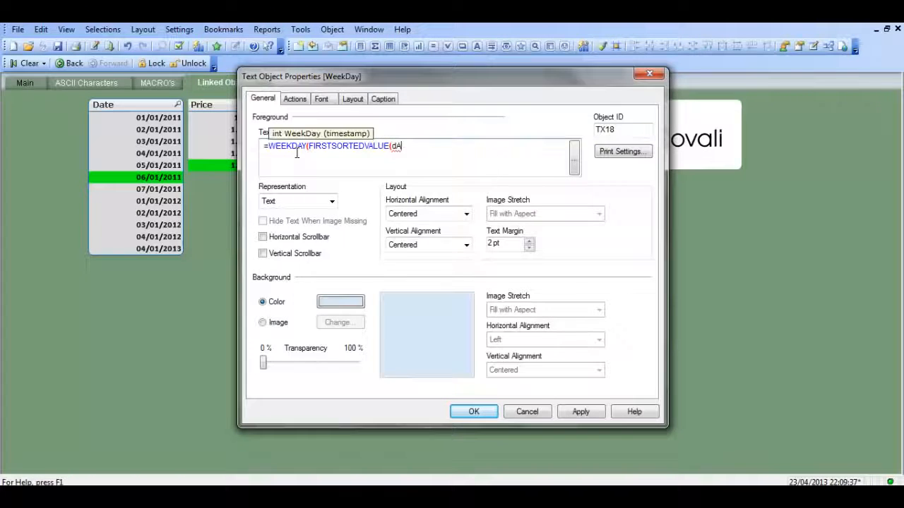
{"action": "type", "text": "TE,-"}
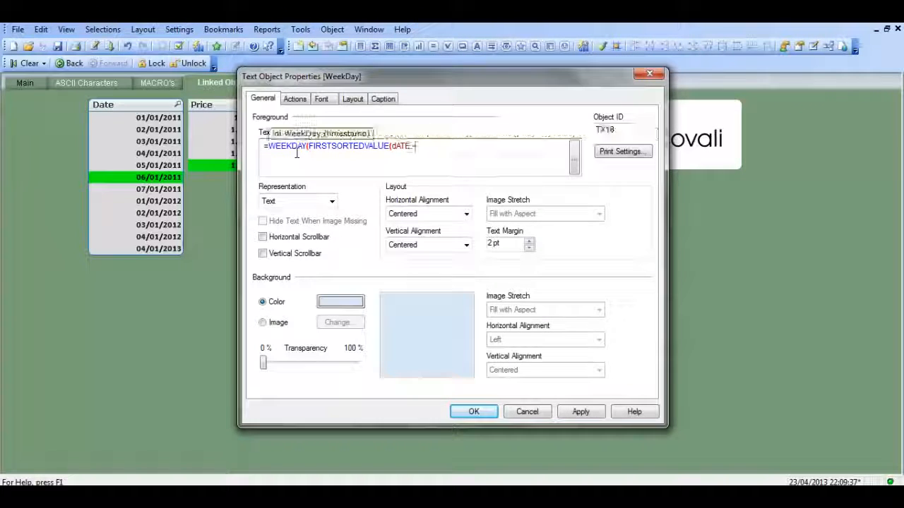
{"action": "type", "text": "pRICE))"}
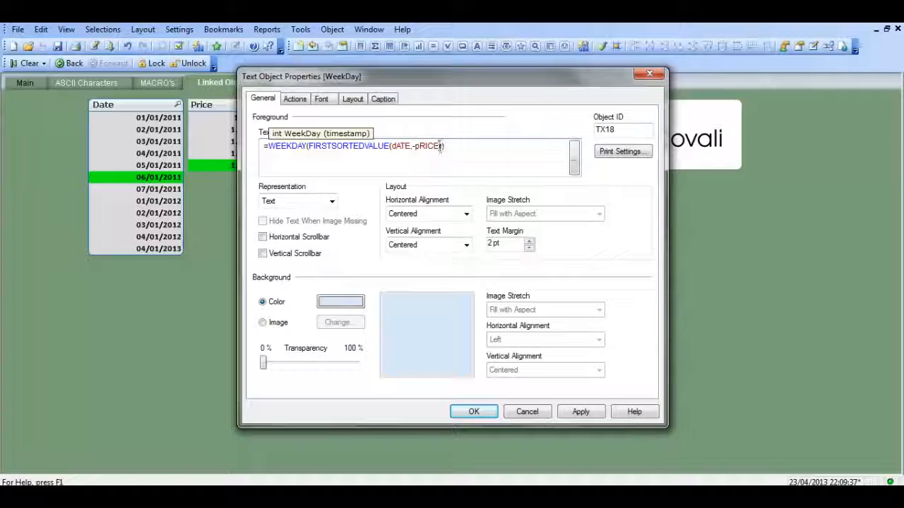
Correct the capitalisation of the field names in the WeekDay object's expression to Price and Date.
{"action": "left_click_drag", "start_coordinate": [439, 146], "coordinate": [417, 145]}
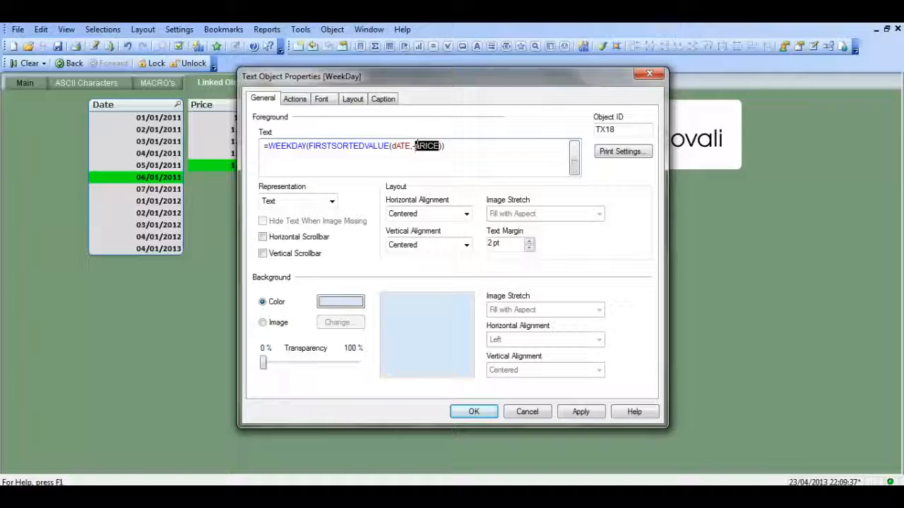
{"action": "type", "text": "Price"}
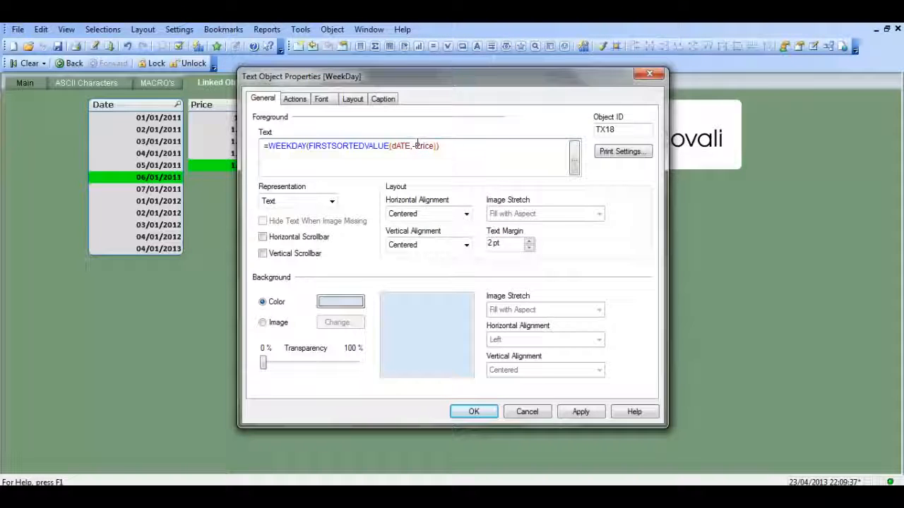
{"action": "key", "text": "Left"}
{"action": "key", "text": "Left"}
{"action": "key", "text": "Left"}
{"action": "key", "text": "Left"}
{"action": "key", "text": "Left"}
{"action": "key", "text": "Left"}
{"action": "key", "text": "Left"}
{"action": "key", "text": "Left"}
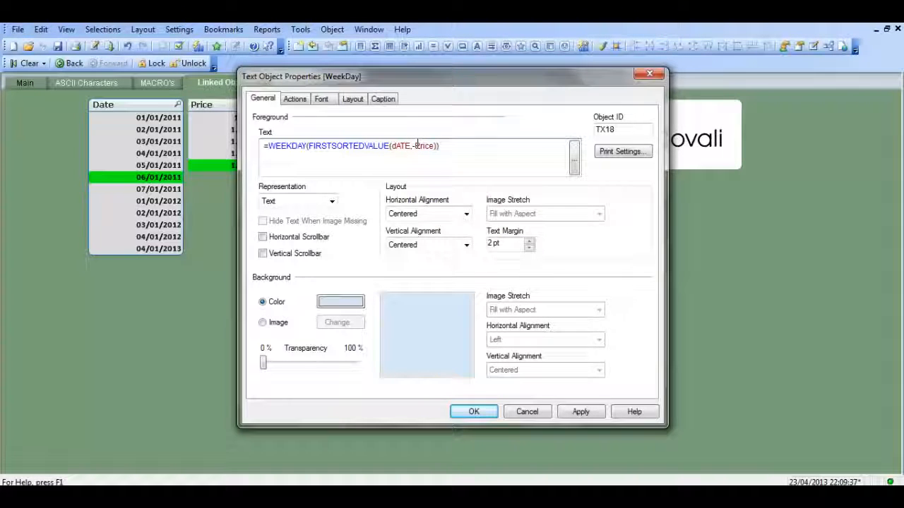
{"action": "key", "text": "Right"}
{"action": "key", "text": "Right"}
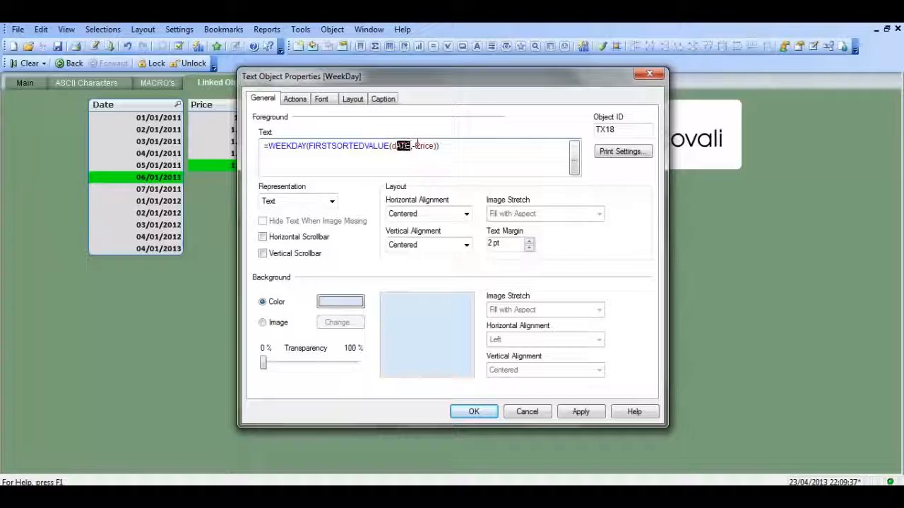
{"action": "key", "text": "shift+Left"}
{"action": "type", "text": "D"}
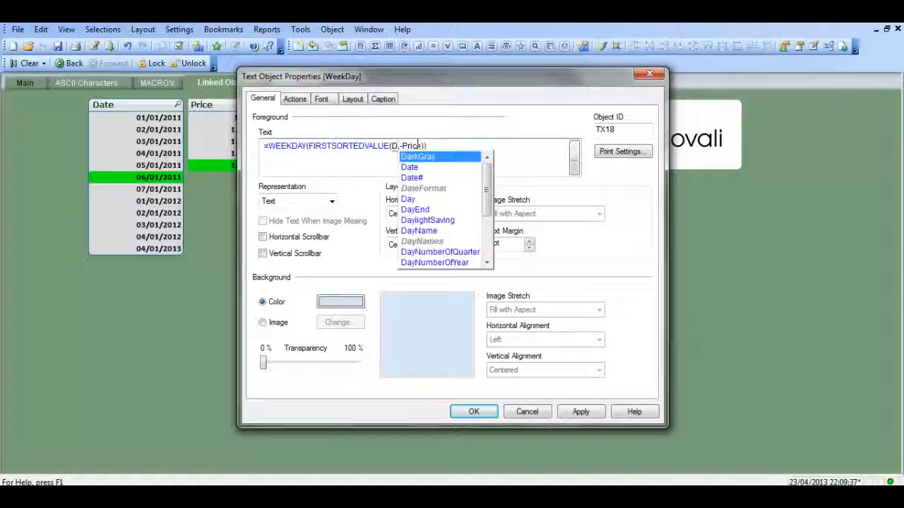
{"action": "type", "text": "ate"}
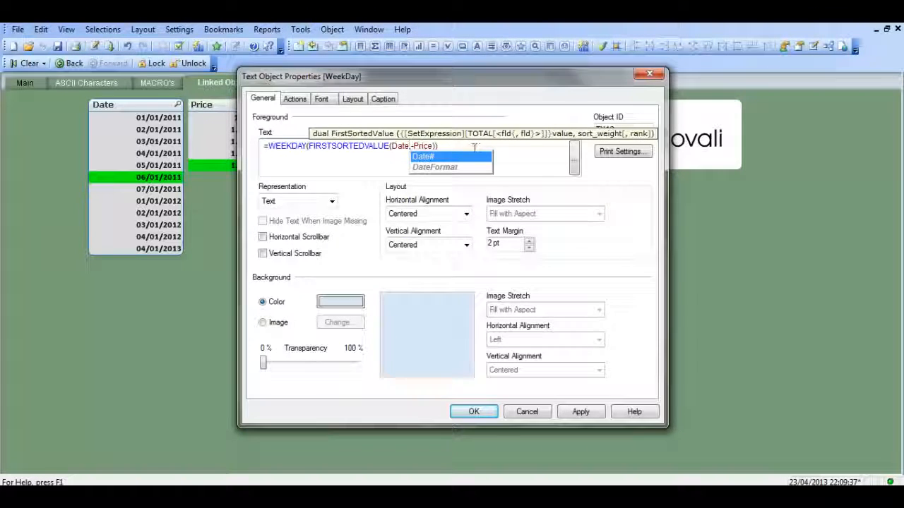
{"action": "left_click", "coordinate": [475, 148]}
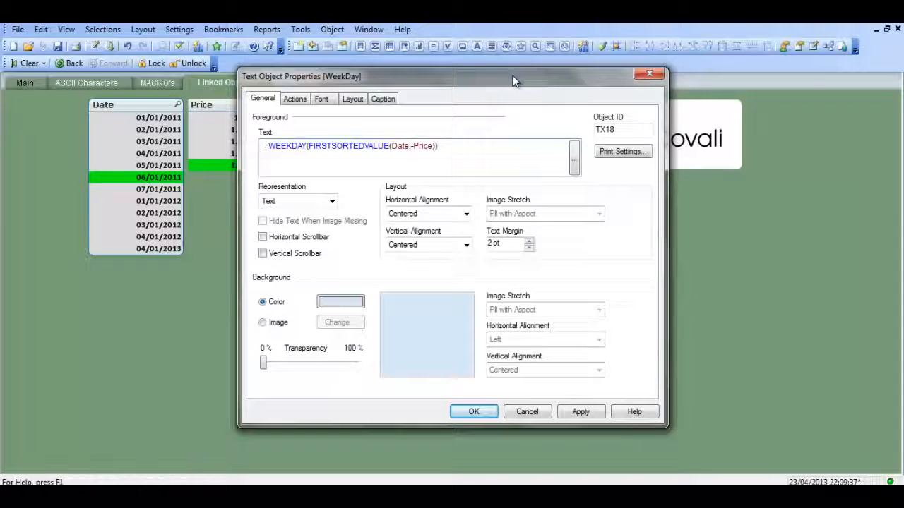
Apply the WeekDay object's expression and save its properties.
{"action": "left_click_drag", "start_coordinate": [514, 81], "coordinate": [335, 64]}
{"action": "left_click", "coordinate": [351, 398]}
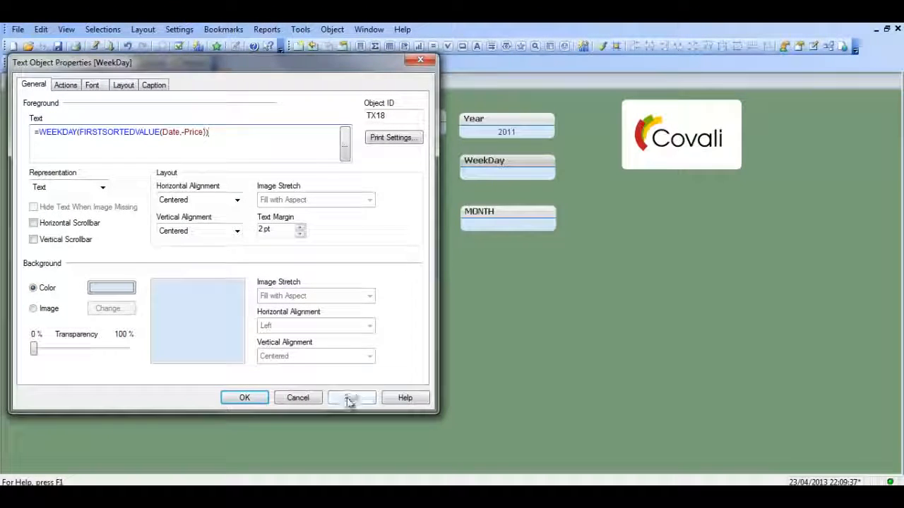
{"action": "left_click", "coordinate": [244, 399]}
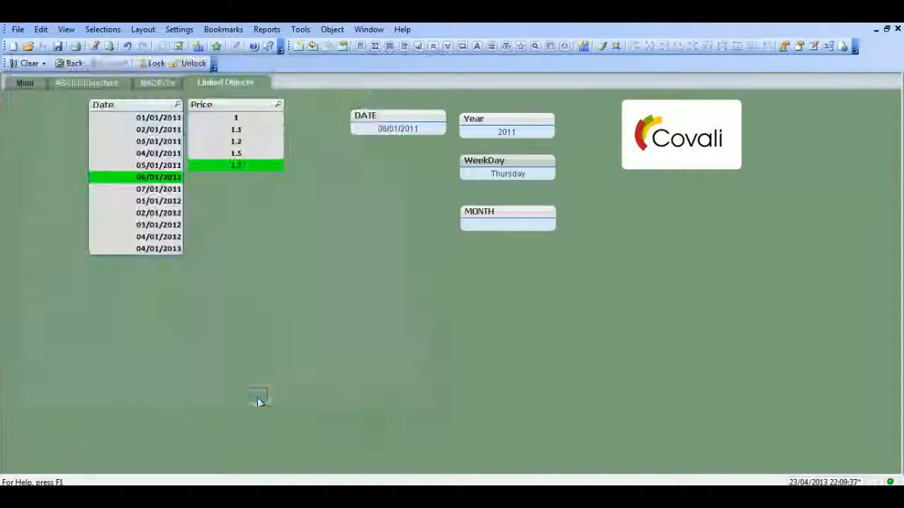
Enter =MONTH(FIRSTSORTEDVALUE(Date,-Price)) as the MONTH text object's text and apply it.
{"action": "right_click", "coordinate": [507, 216]}
{"action": "left_click", "coordinate": [538, 222]}
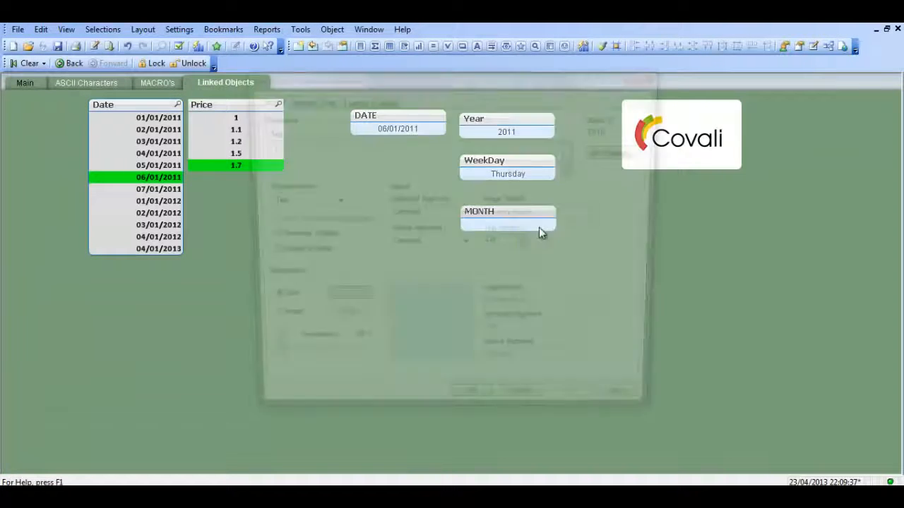
{"action": "type", "text": "="}
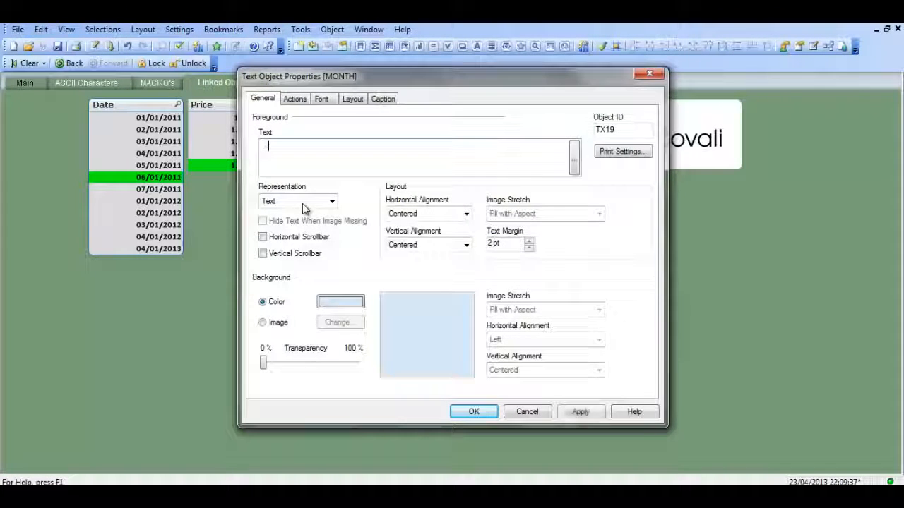
{"action": "type", "text": "MONTH("}
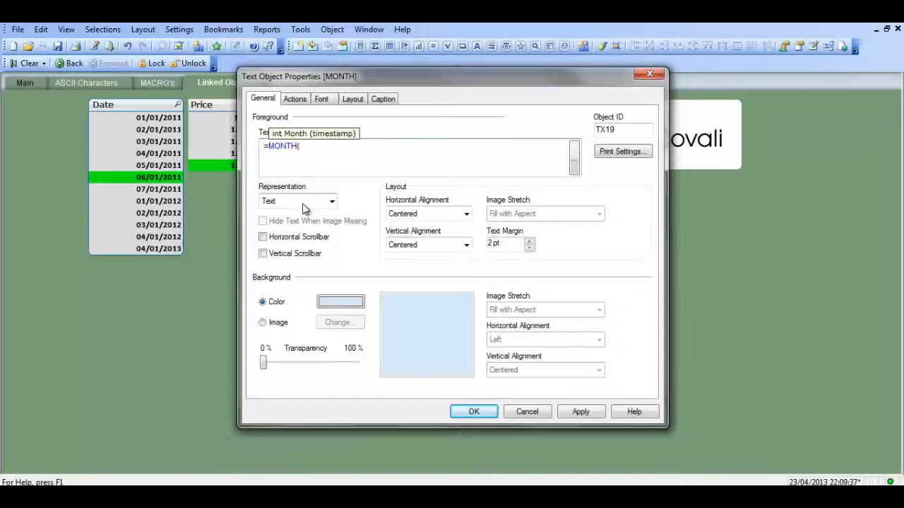
{"action": "type", "text": "FIRST"}
{"action": "type", "text": "S"}
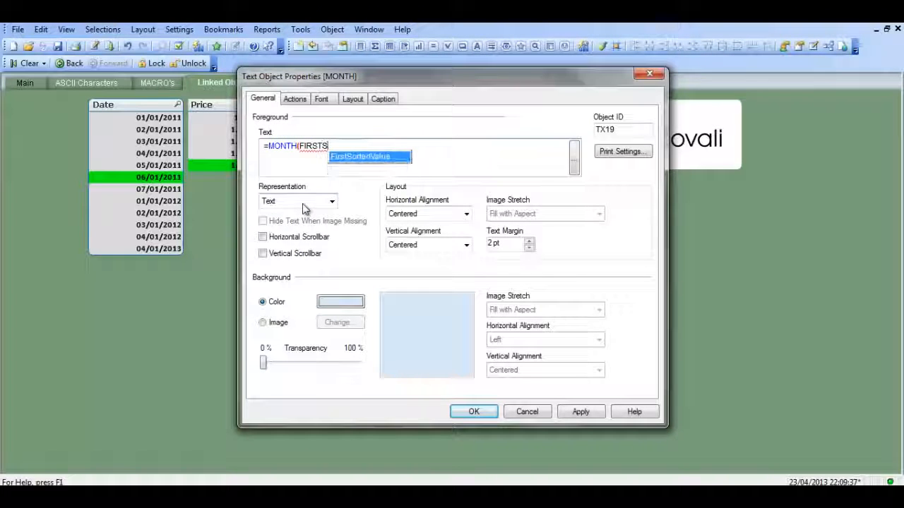
{"action": "type", "text": "ORTEDVALUE("}
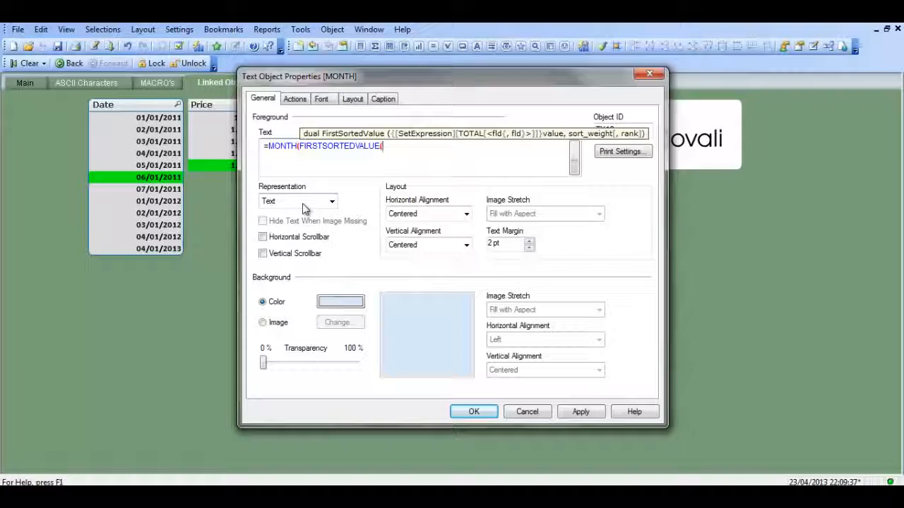
{"action": "type", "text": "Date"}
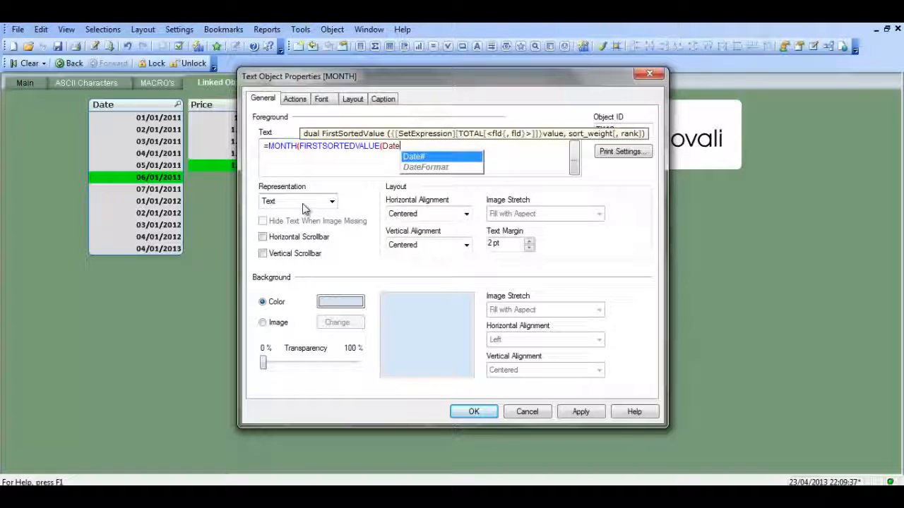
{"action": "type", "text": ",-P"}
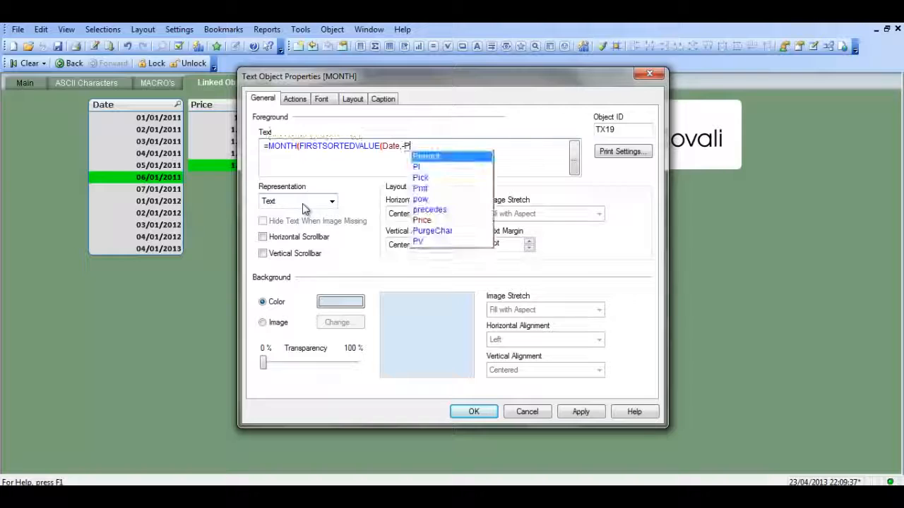
{"action": "type", "text": "r"}
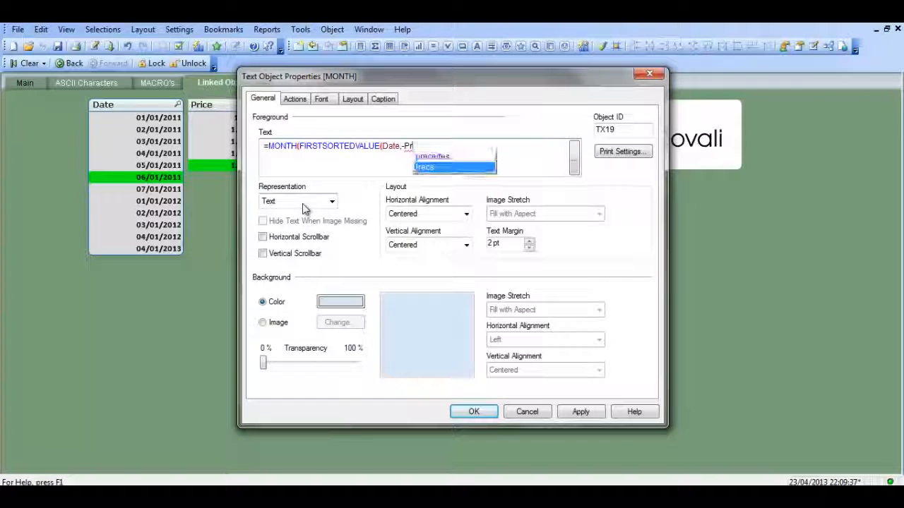
{"action": "type", "text": "ice))"}
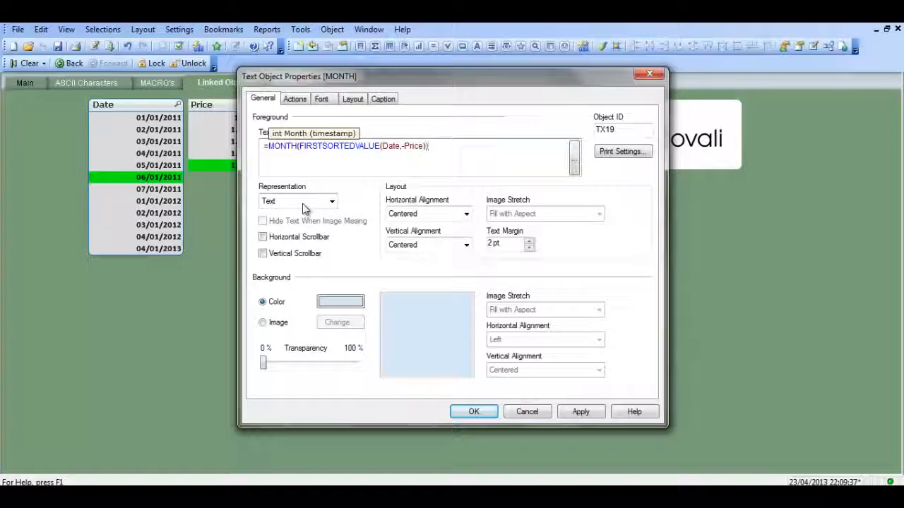
{"action": "left_click_drag", "start_coordinate": [452, 72], "coordinate": [217, 59]}
{"action": "left_click", "coordinate": [346, 398]}
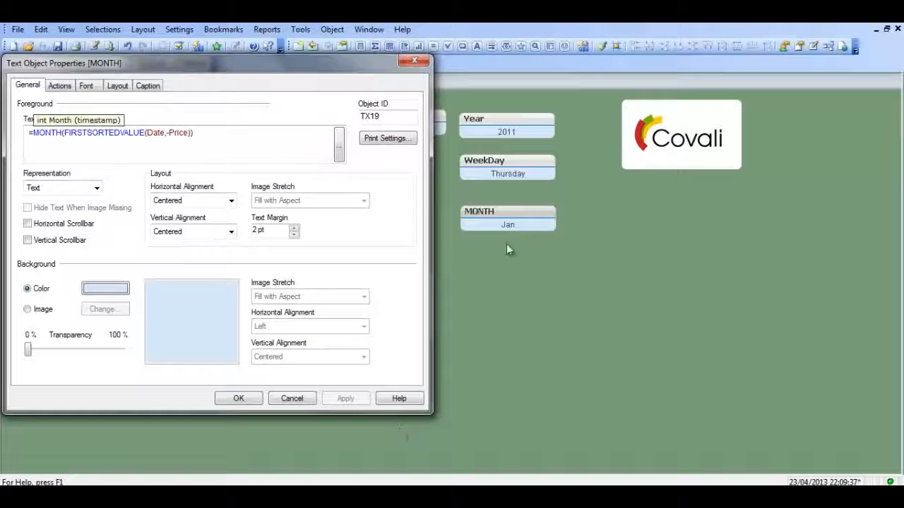
Replace the MONTH function with DATE around FIRSTSORTEDVALUE(Date,-Price) in the MONTH text object's expression.
{"action": "left_click_drag", "start_coordinate": [272, 73], "coordinate": [316, 86]}
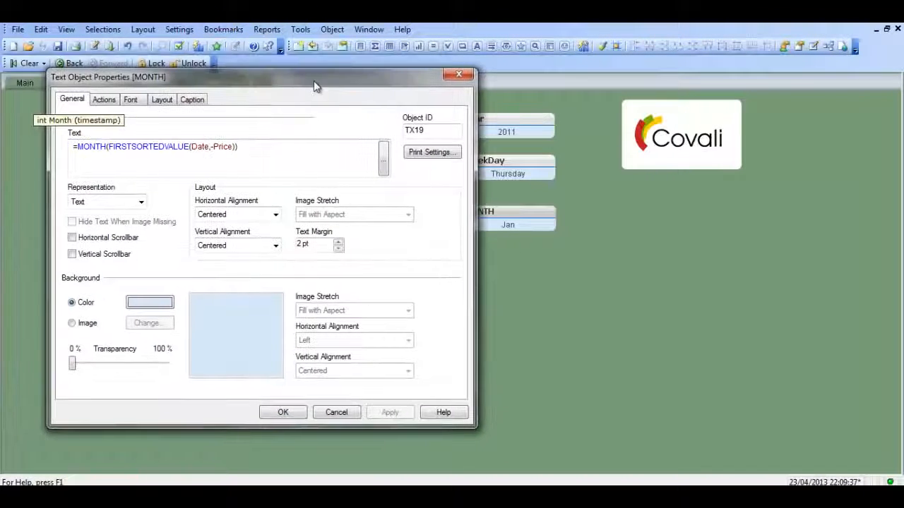
{"action": "left_click", "coordinate": [104, 146]}
{"action": "double_click", "coordinate": [104, 146]}
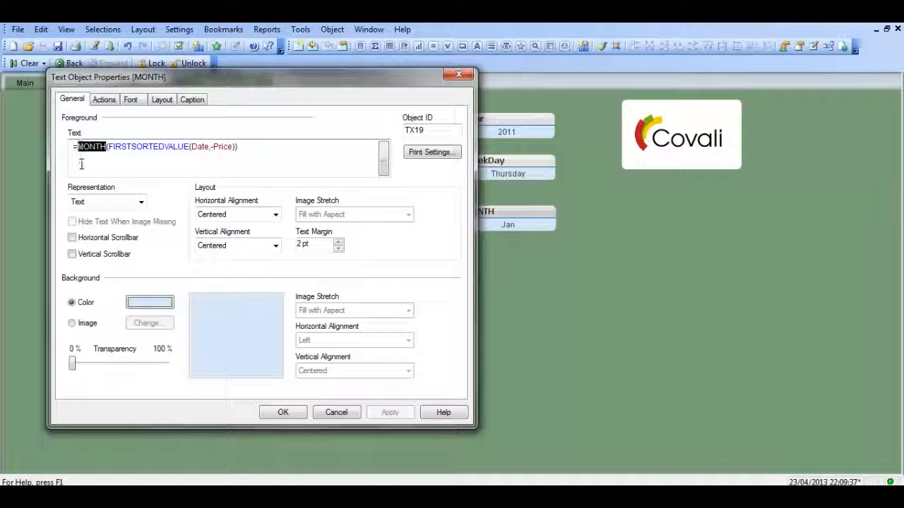
{"action": "type", "text": "date"}
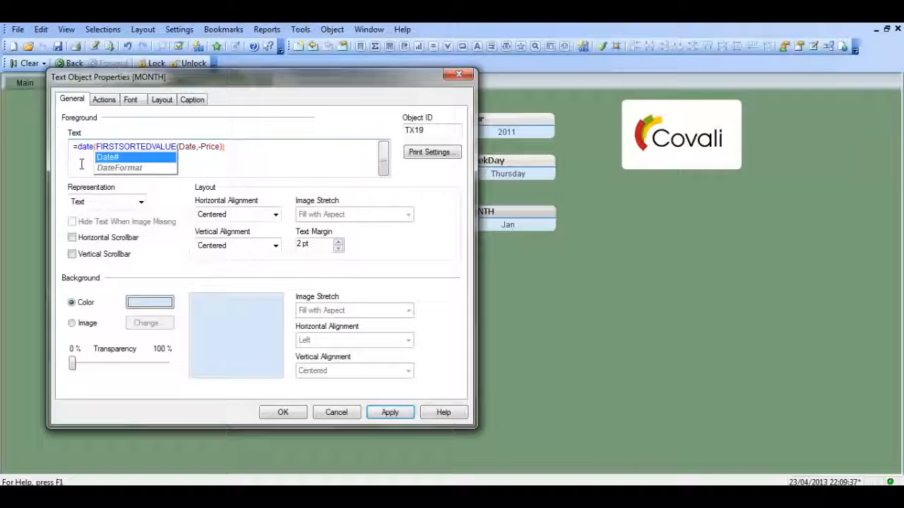
{"action": "key", "text": "BackSpace"}
{"action": "key", "text": "BackSpace"}
{"action": "type", "text": "DATE"}
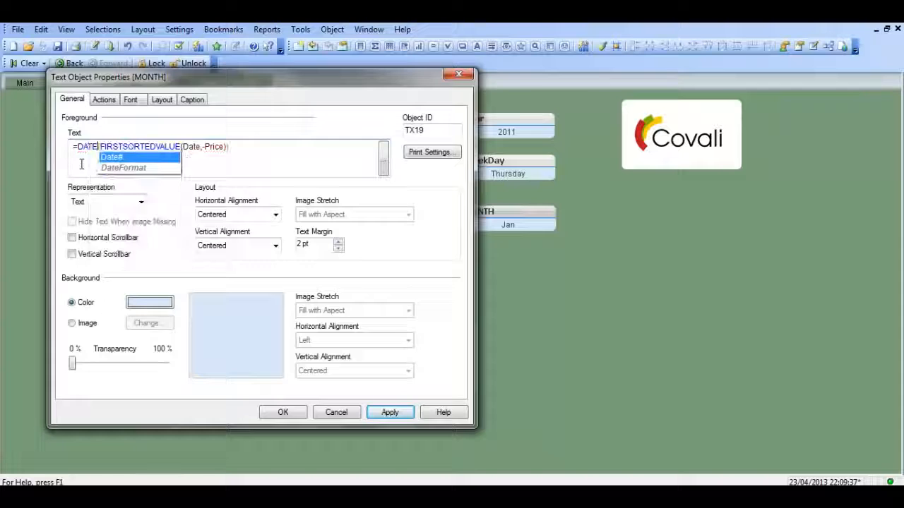
{"action": "type", "text": "("}
{"action": "left_click", "coordinate": [239, 147]}
{"action": "type", "text": ")"}
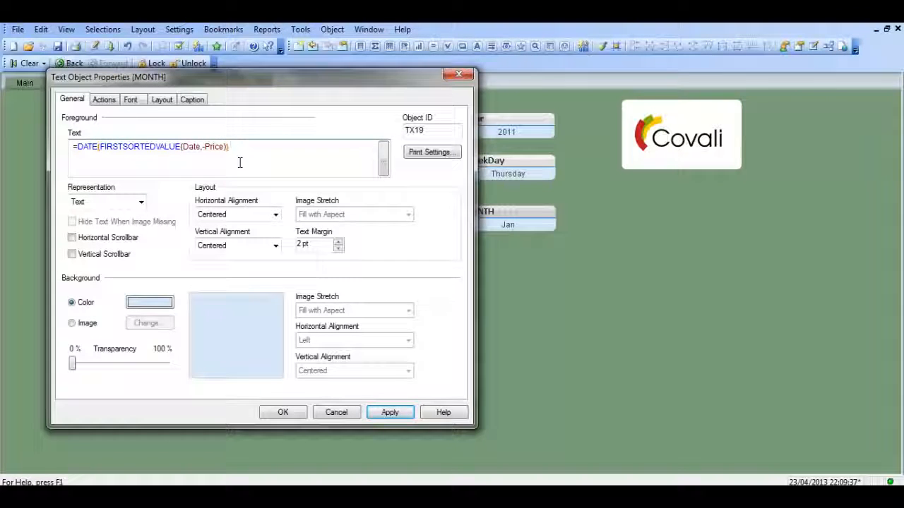
Add the format code 'MMMM' as the second argument of the DATE function in the MONTH object's expression.
{"action": "key", "text": "Left"}
{"action": "type", "text": ",'"}
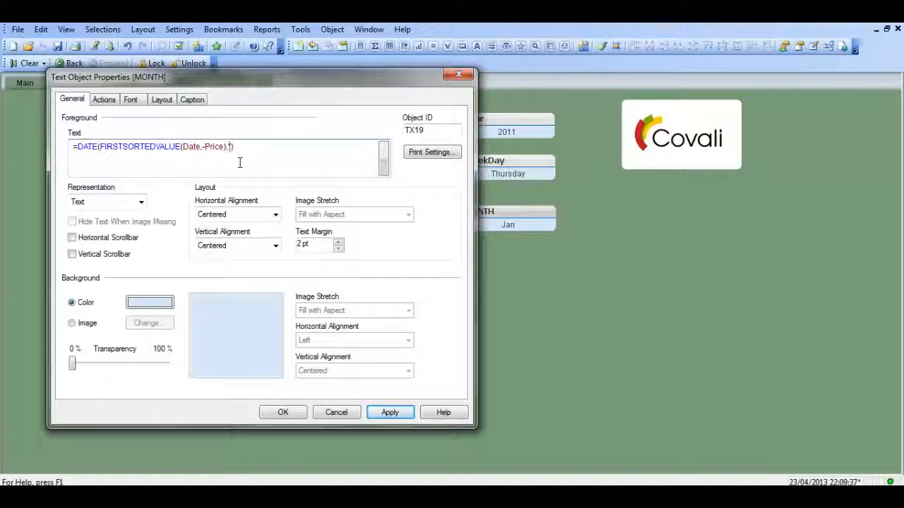
{"action": "type", "text": "m"}
{"action": "key", "text": "BackSpace"}
{"action": "key", "text": "BackSpace"}
{"action": "type", "text": "'MMMM"}
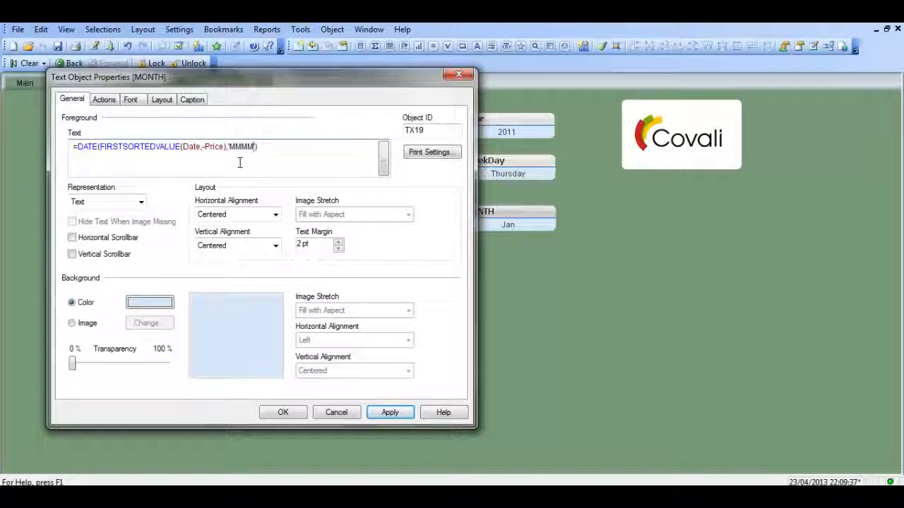
{"action": "type", "text": "'"}
Apply the MONTH object's expression and save its properties.
{"action": "left_click", "coordinate": [390, 414]}
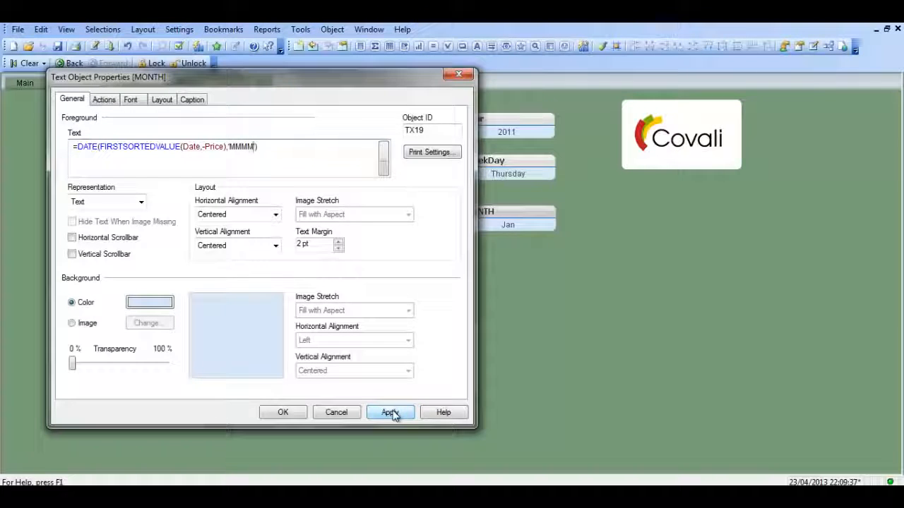
{"action": "left_click_drag", "start_coordinate": [389, 77], "coordinate": [355, 73]}
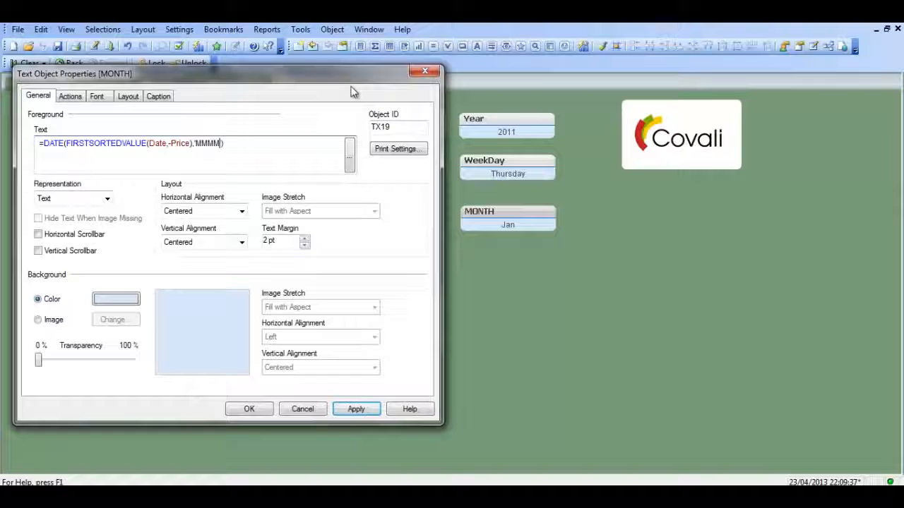
{"action": "left_click", "coordinate": [353, 409]}
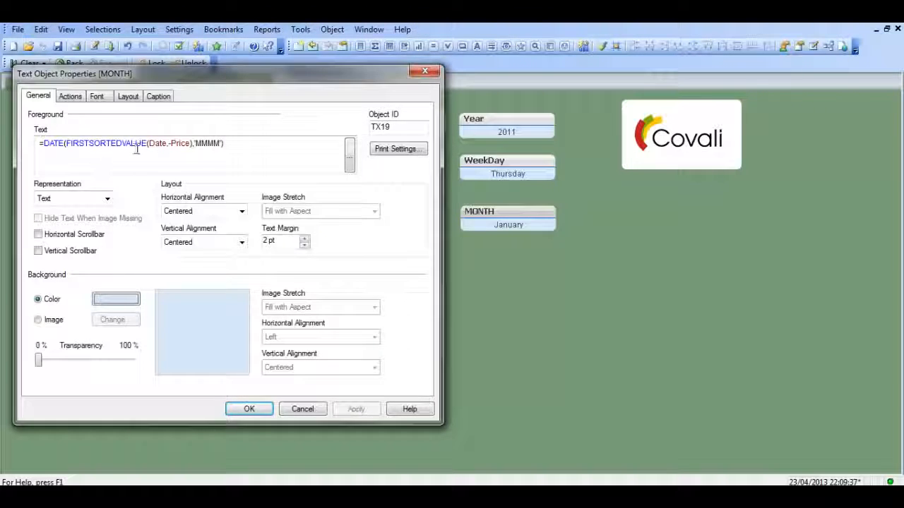
{"action": "left_click_drag", "start_coordinate": [214, 144], "coordinate": [200, 144]}
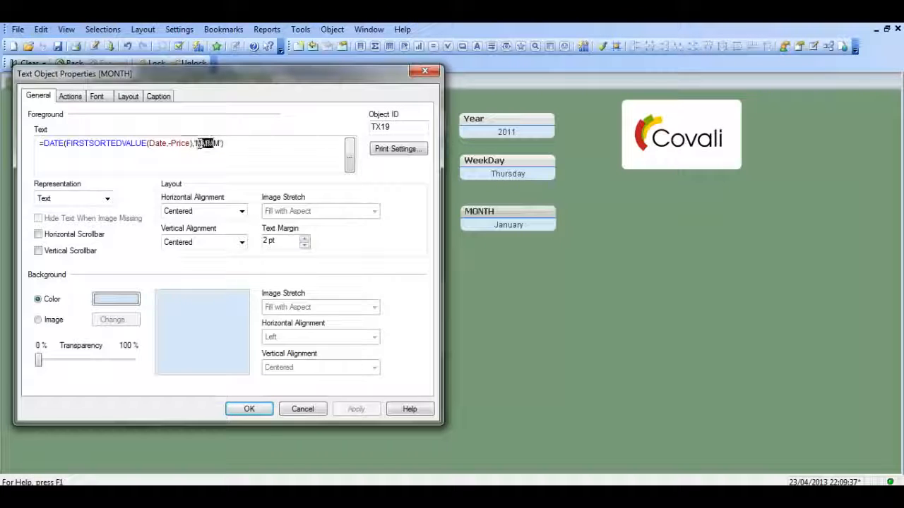
{"action": "left_click", "coordinate": [248, 409]}
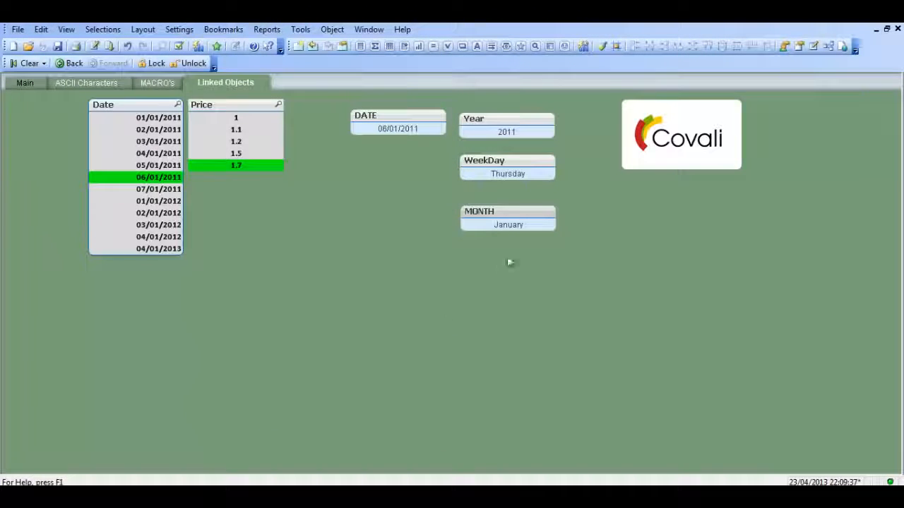